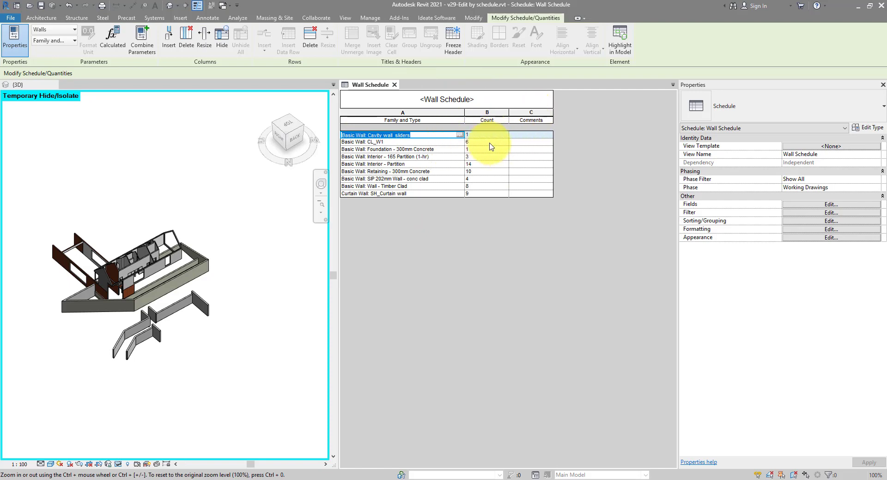
Select the Basic Wall: Interior - Partition row and enter Interior in its Comments cell.
click(480, 165)
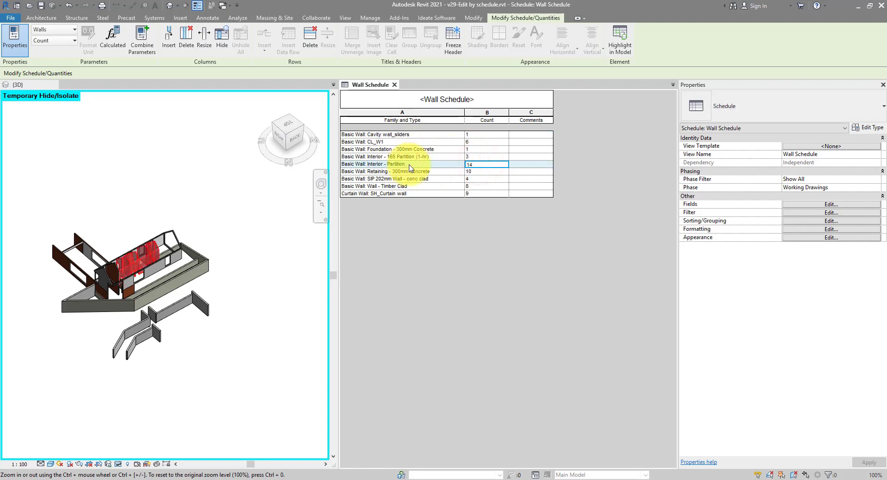
click(529, 164)
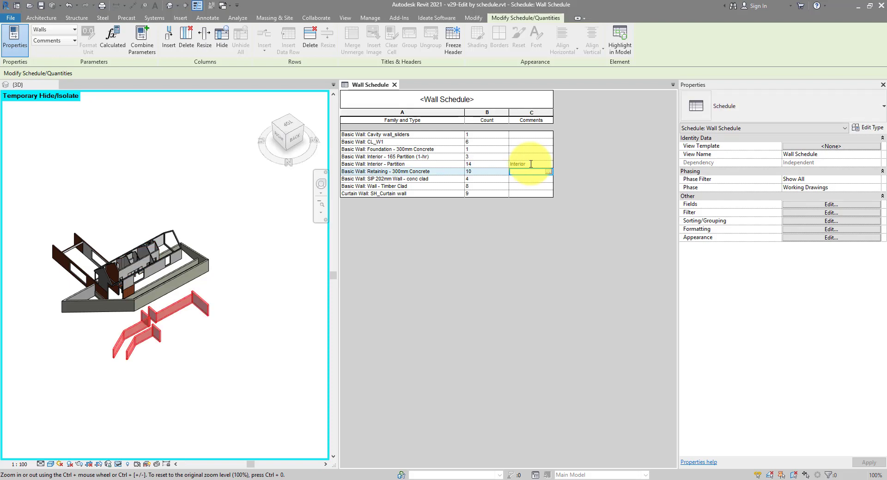
Commit the Interior comment and isolate the 14 selected partition walls in the 3D view.
click(406, 164)
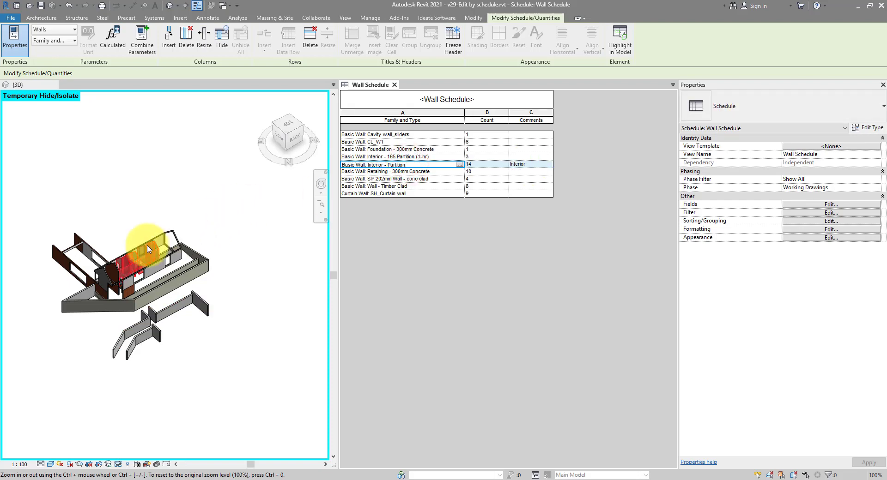
scroll(138, 213, up, 4)
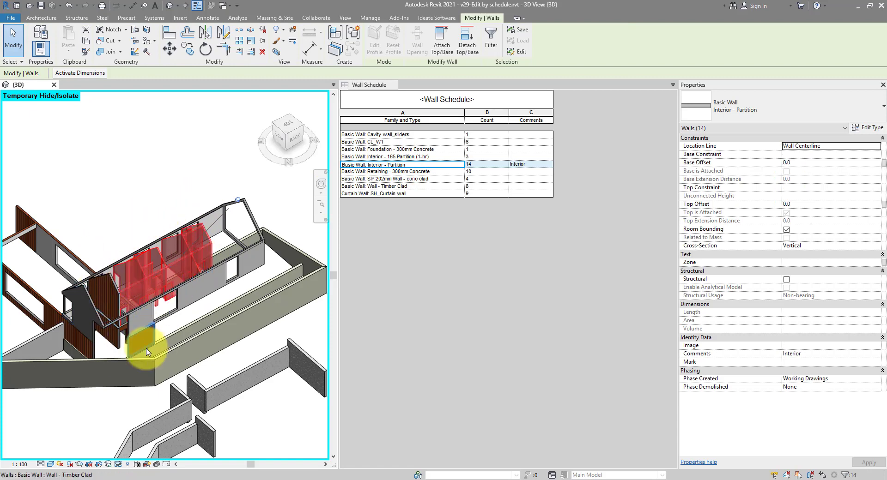
click(119, 465)
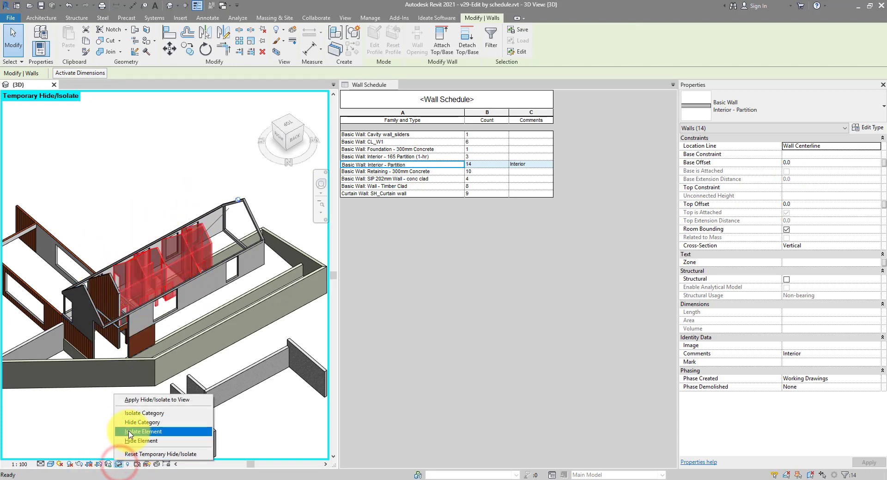
click(129, 432)
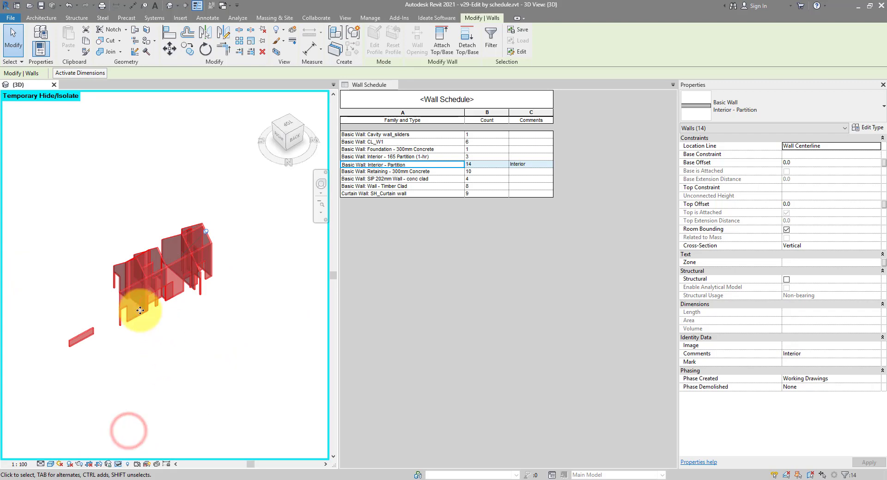
Check several isolated partition walls to confirm each Comments value reads Interior.
click(132, 288)
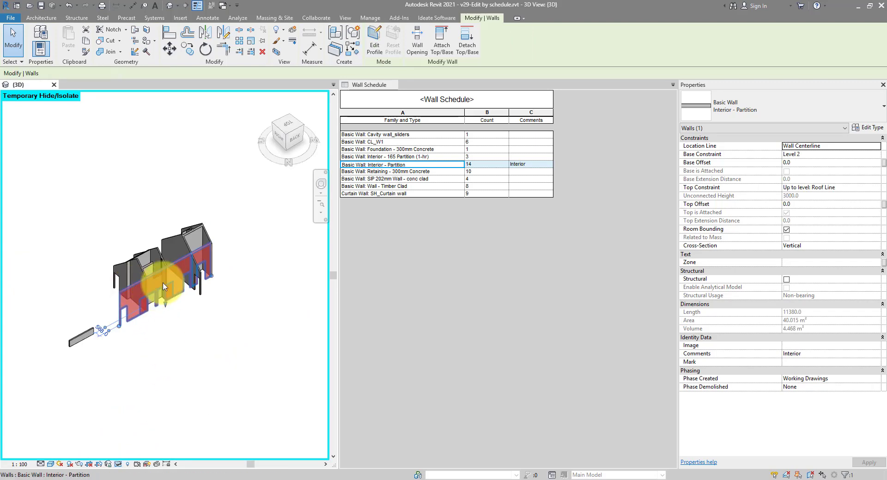
click(808, 355)
click(174, 237)
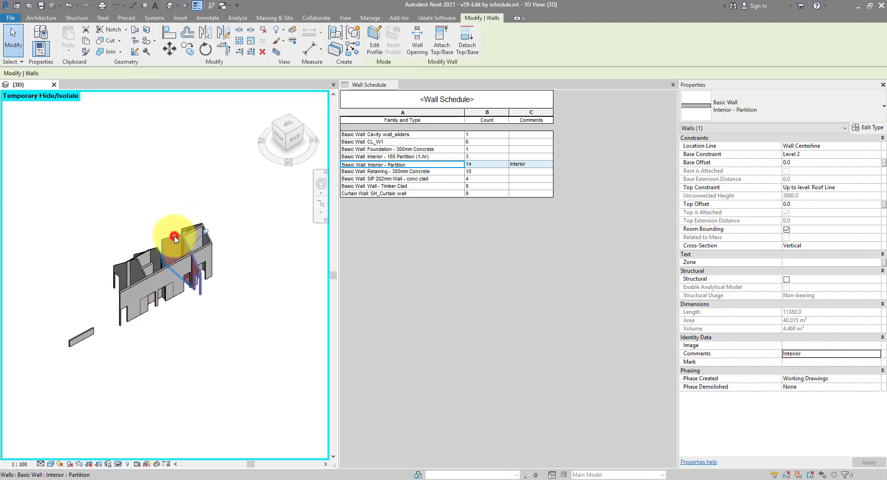
click(119, 266)
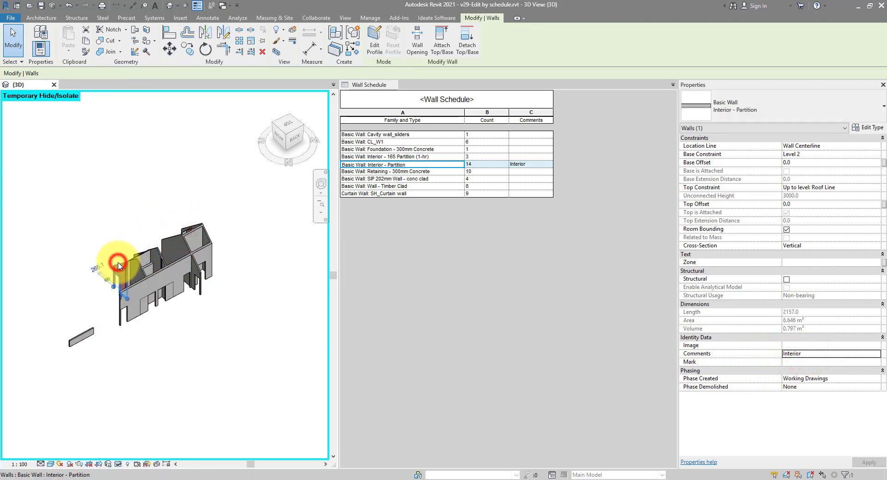
click(143, 269)
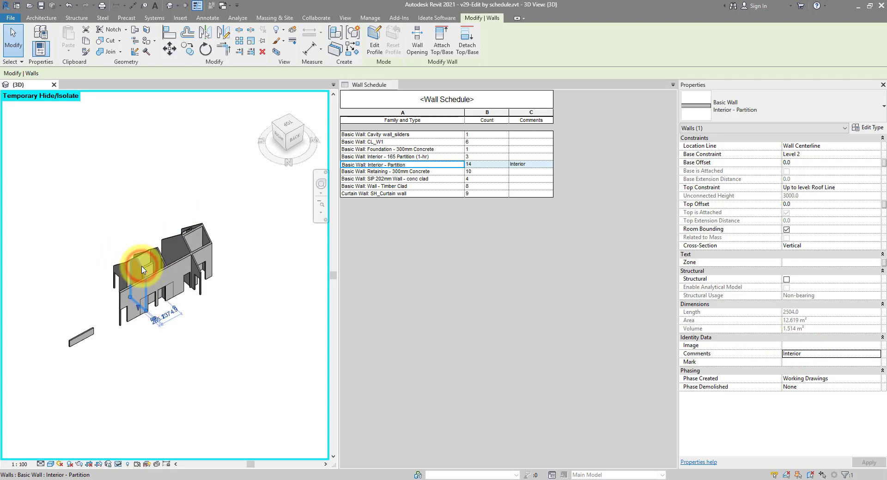
Close the project without saving and open rac_basic_sample_project from Recent Files.
click(10, 18)
click(40, 205)
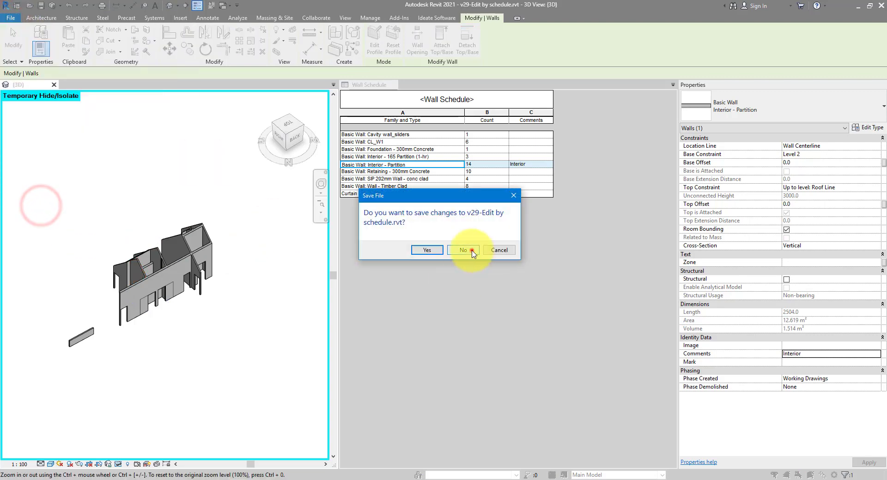
click(471, 251)
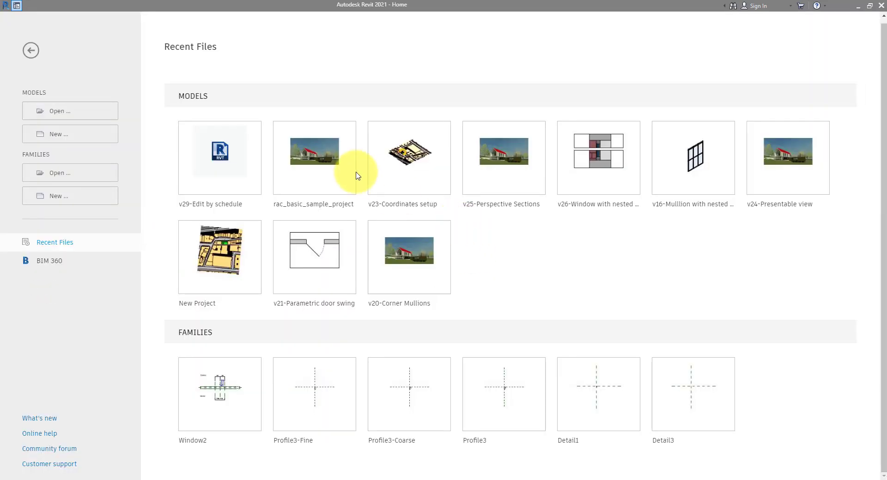
click(329, 169)
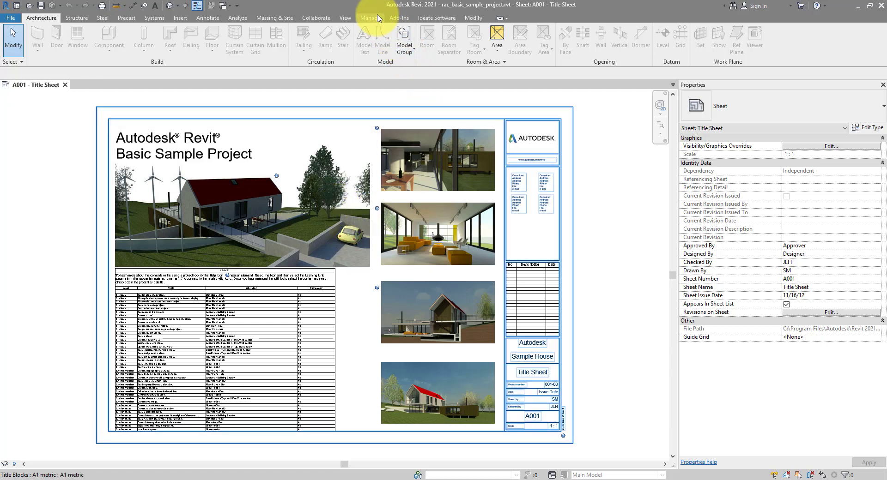
Create a new Walls-category schedule on the Working Drawings phase.
click(346, 18)
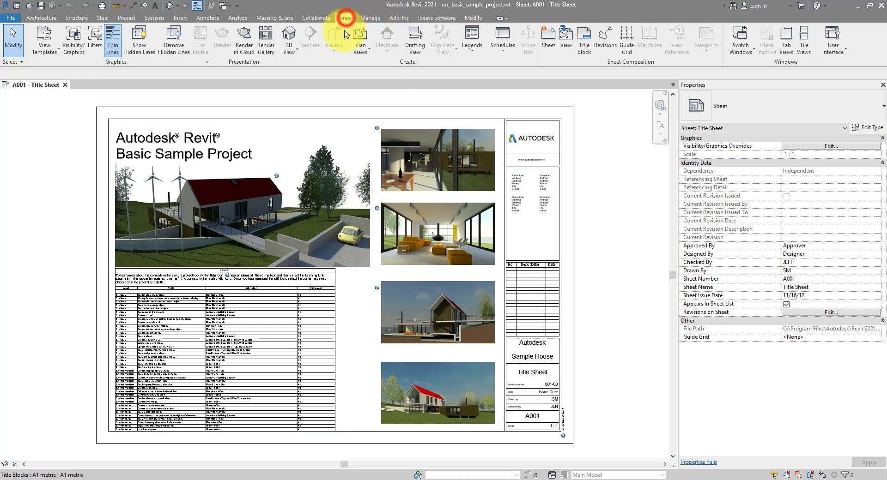
click(502, 41)
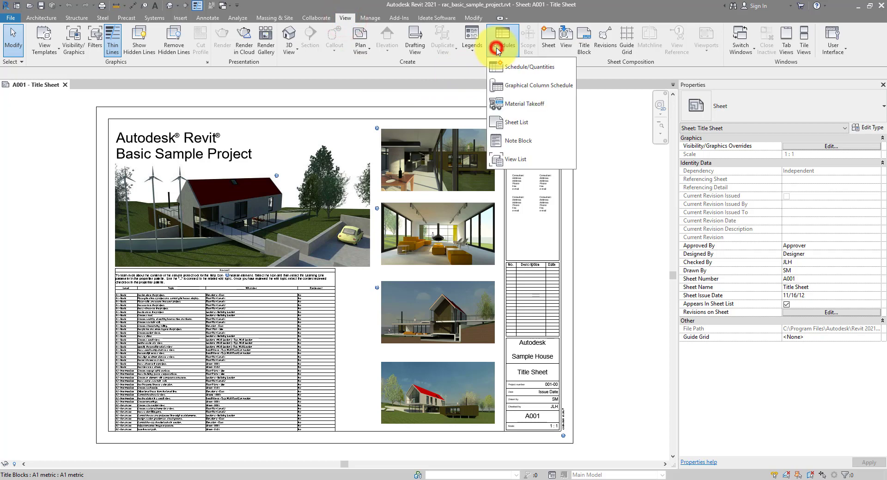
click(531, 69)
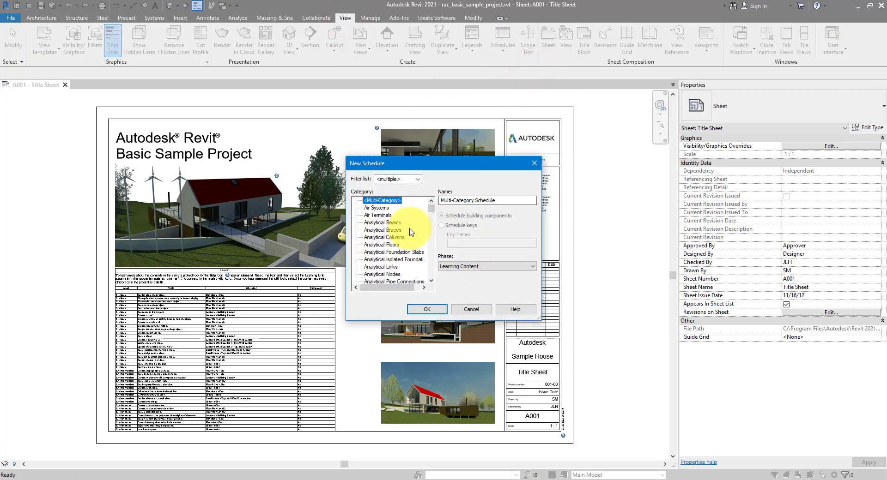
click(387, 245)
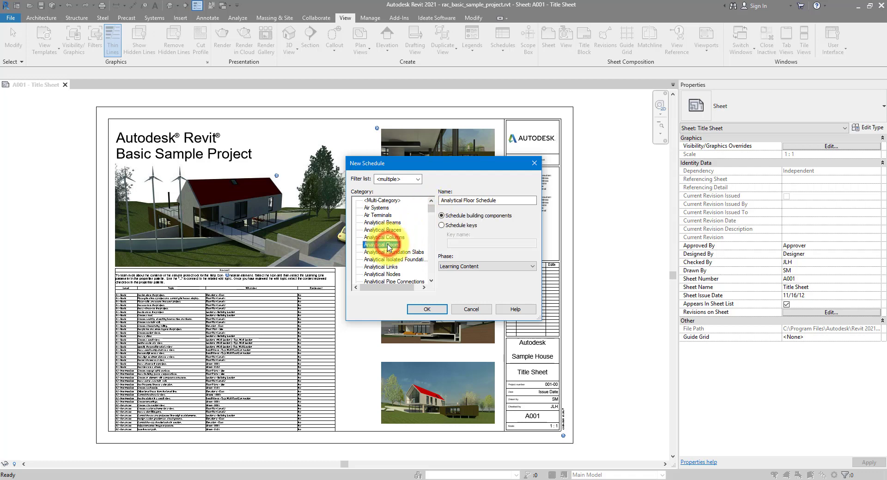
key(w)
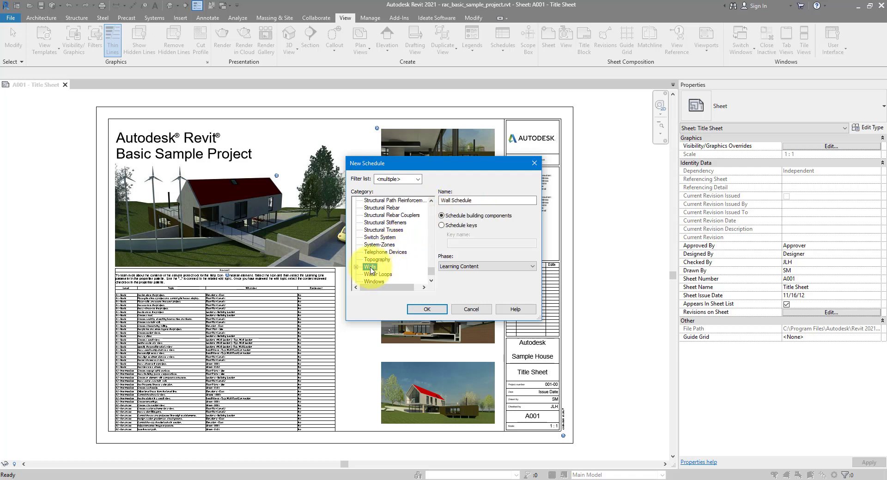
click(504, 267)
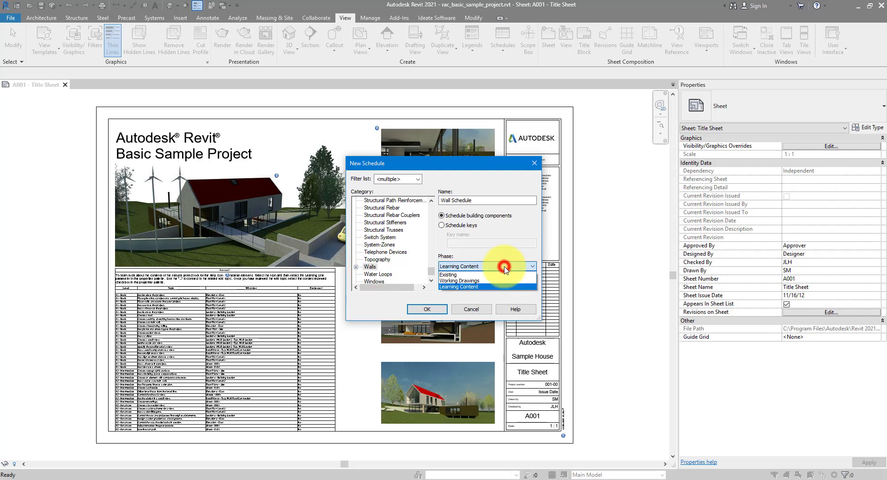
click(482, 282)
click(428, 311)
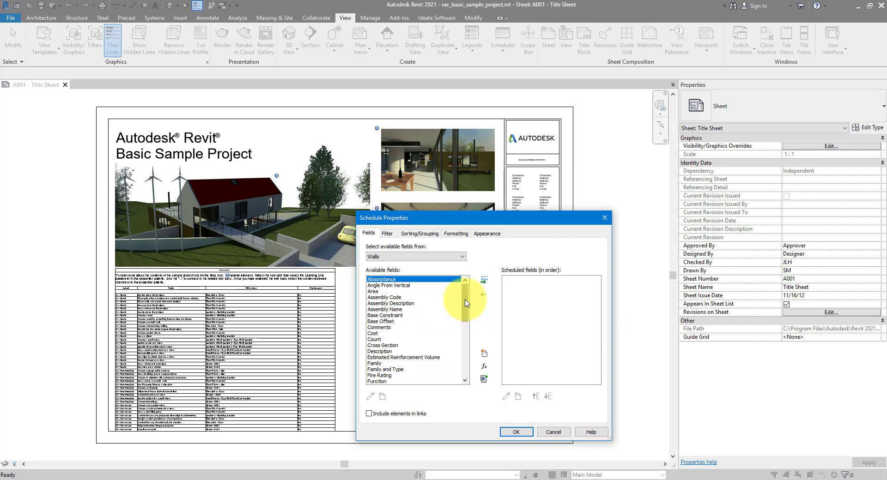
Add the Family and Type, Comments and Count fields to the schedule and confirm.
click(399, 370)
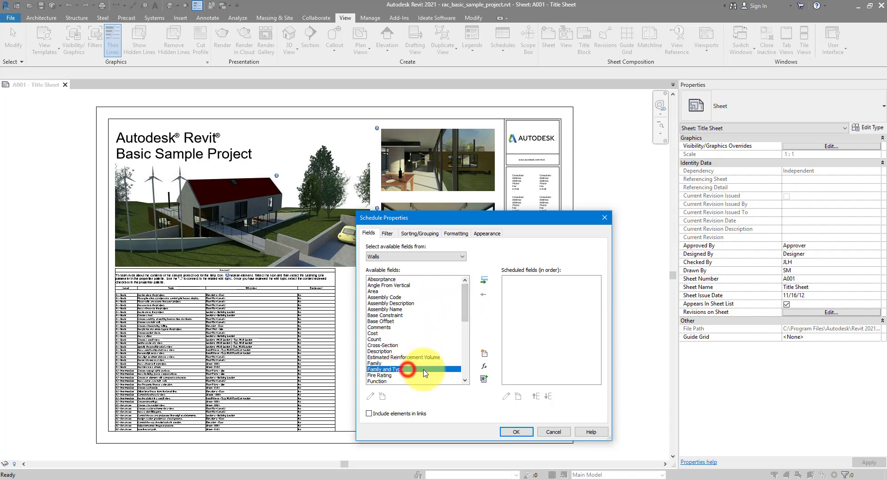
click(483, 278)
drag(464, 300, 465, 362)
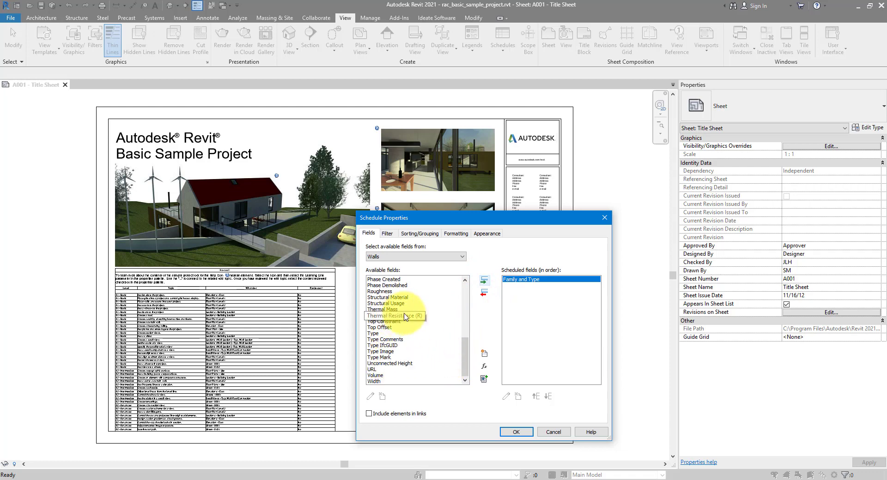
scroll(406, 307, up, 6)
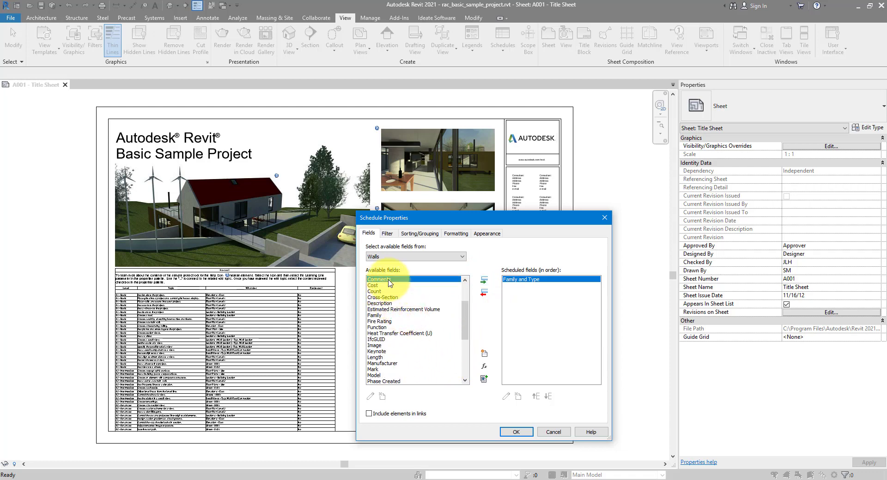
click(388, 279)
click(483, 280)
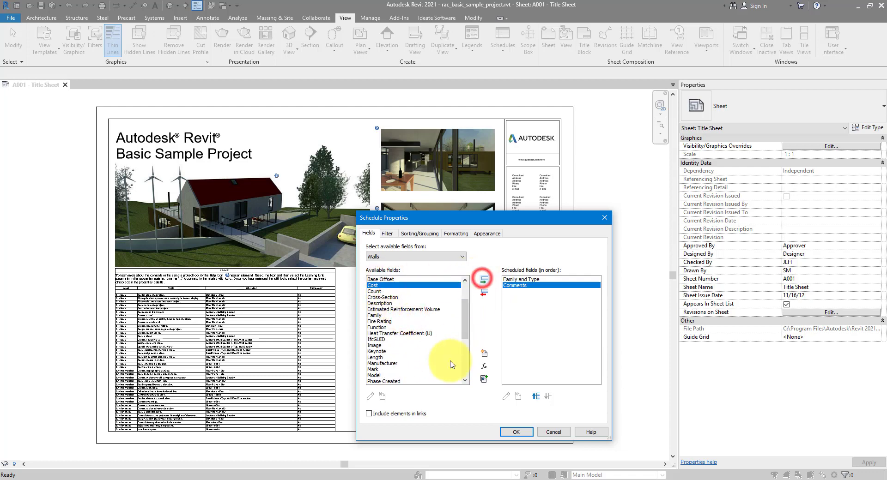
click(401, 292)
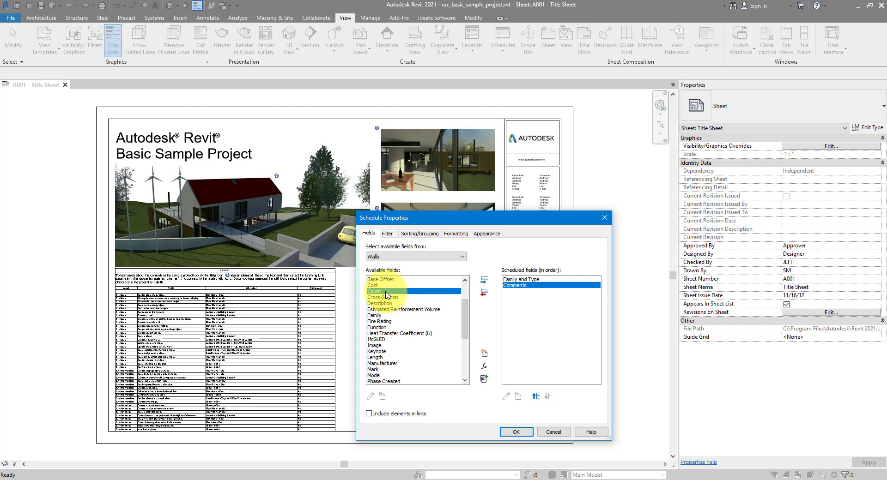
click(485, 282)
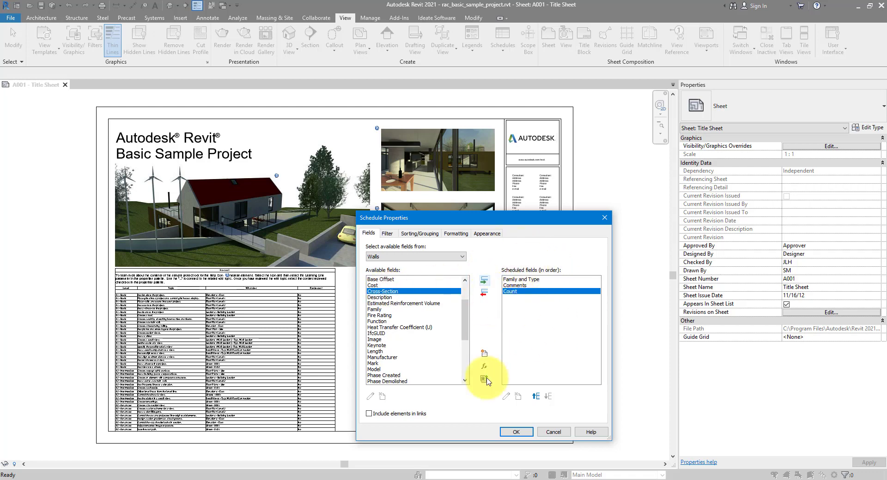
click(518, 432)
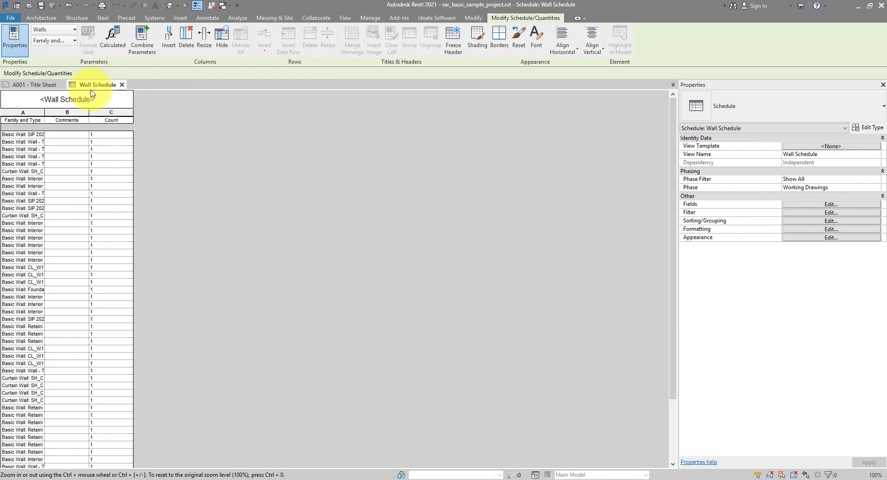
Close the A001 Title Sheet, open the default 3D view and tile it beside the schedule (WT).
click(62, 84)
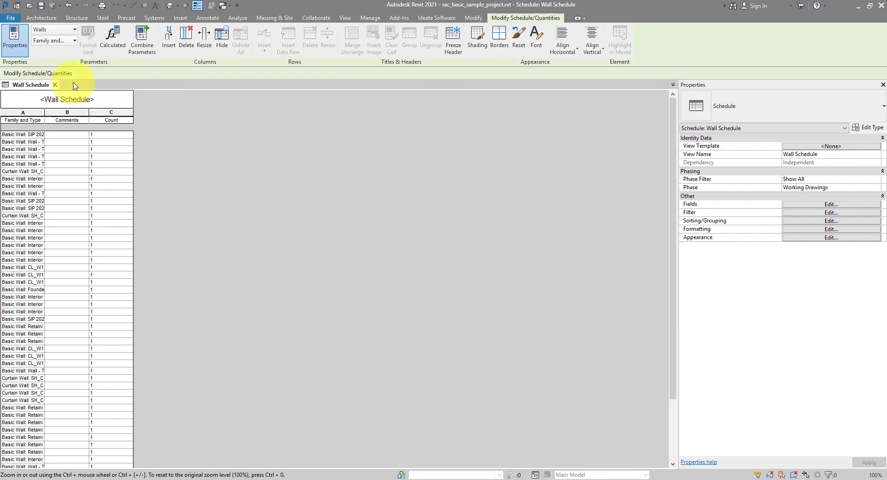
click(169, 7)
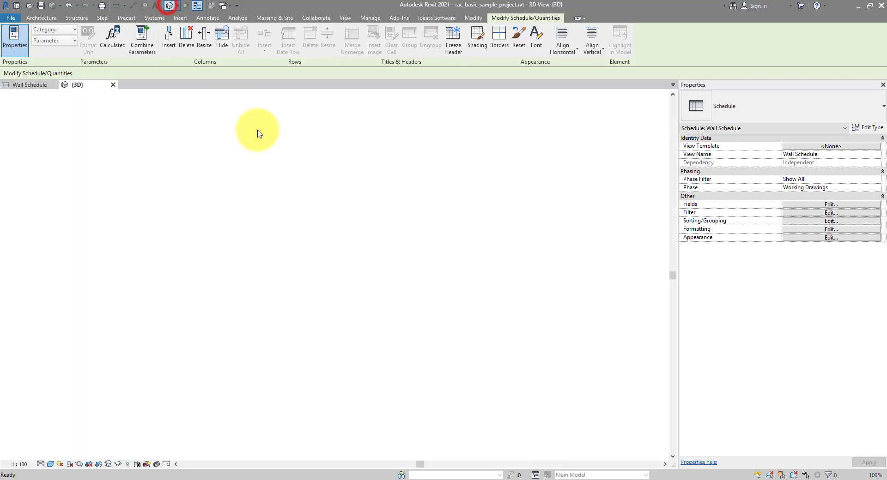
key(w)
key(t)
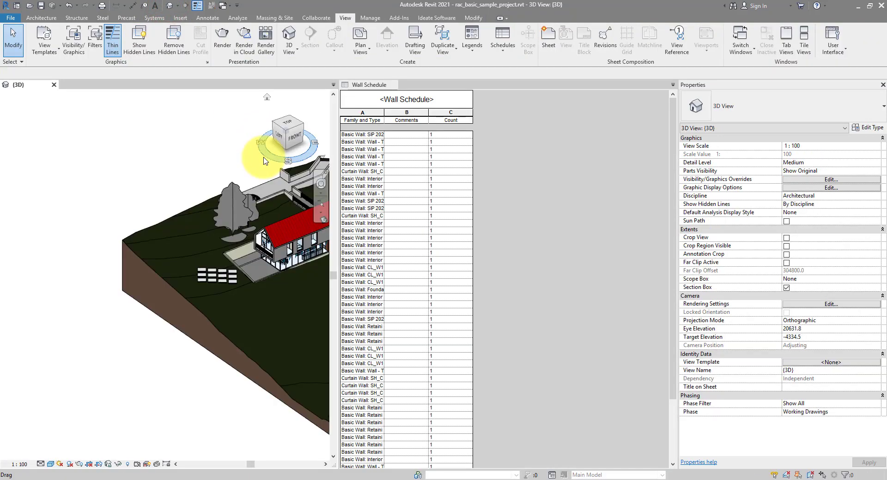
scroll(203, 204, up, 5)
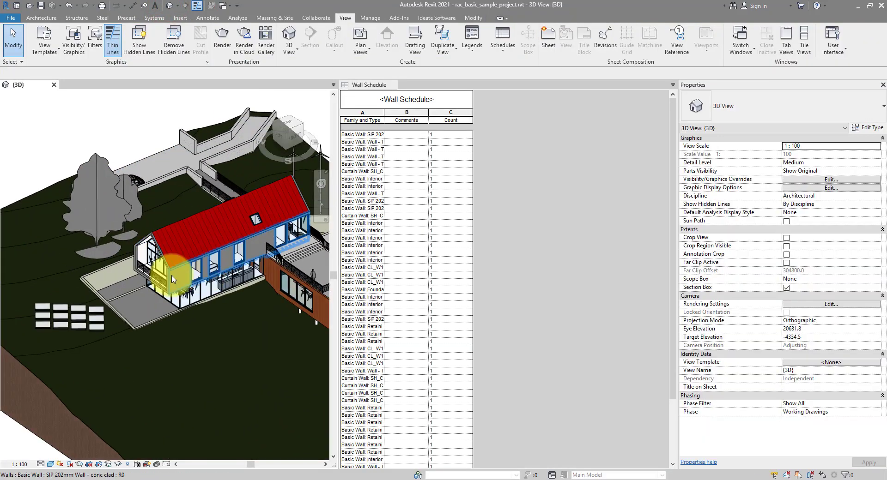
Isolate the Walls category in the 3D view and widen the Family and Type column.
click(172, 277)
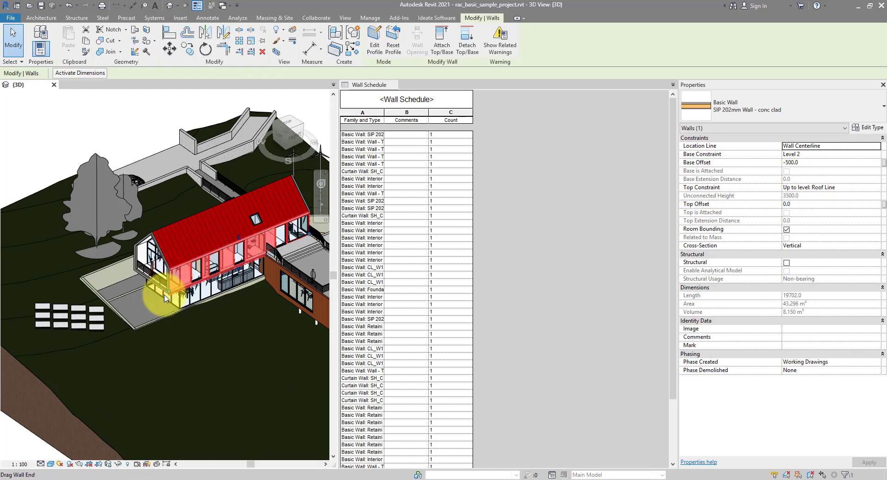
click(115, 465)
click(144, 413)
click(146, 415)
click(165, 367)
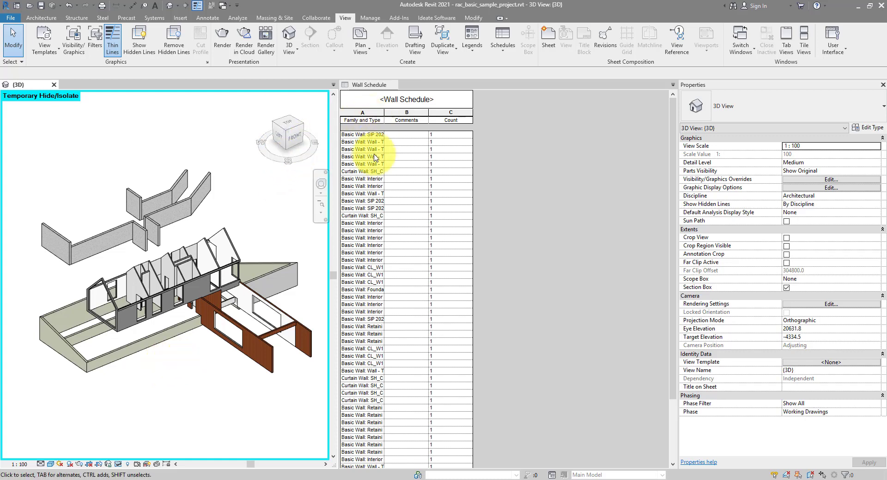
drag(385, 112, 466, 113)
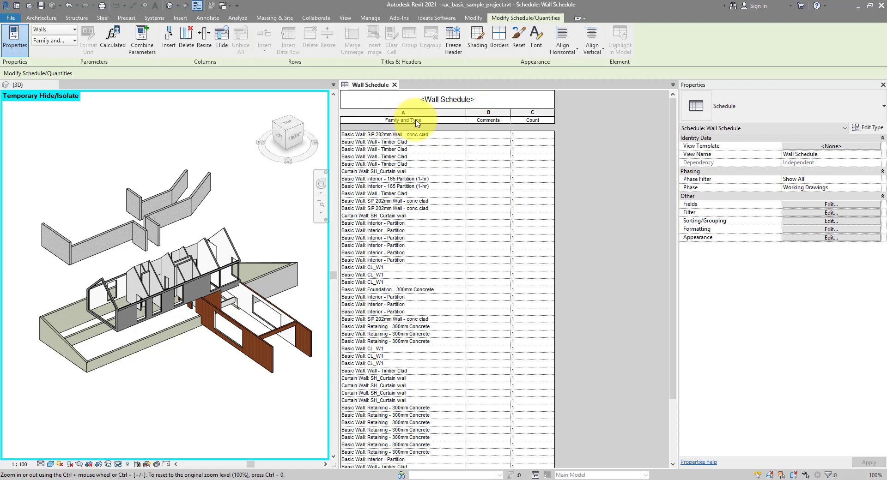
Sort the Wall Schedule by Family and Type, then highlight the Interior - Partition rows.
click(584, 149)
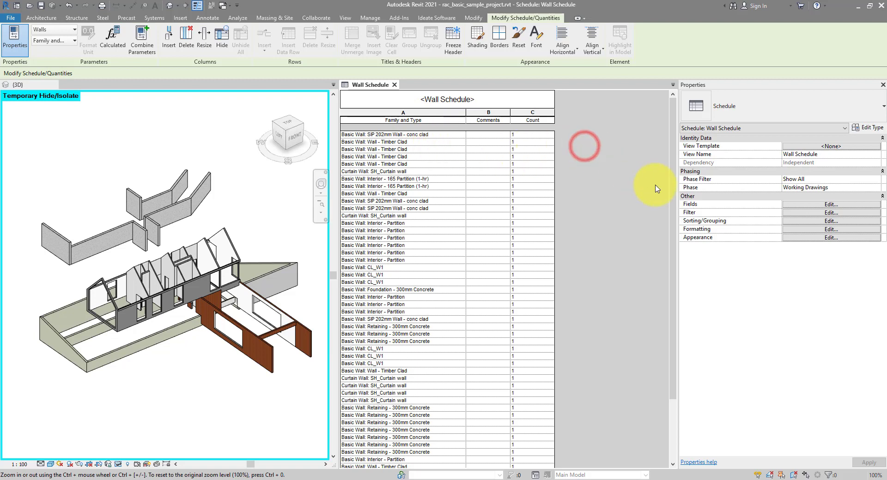
click(798, 207)
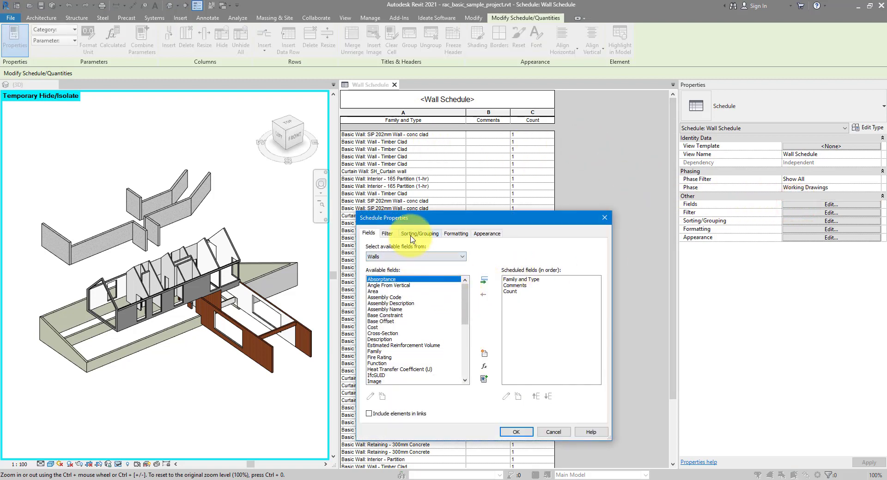
click(412, 236)
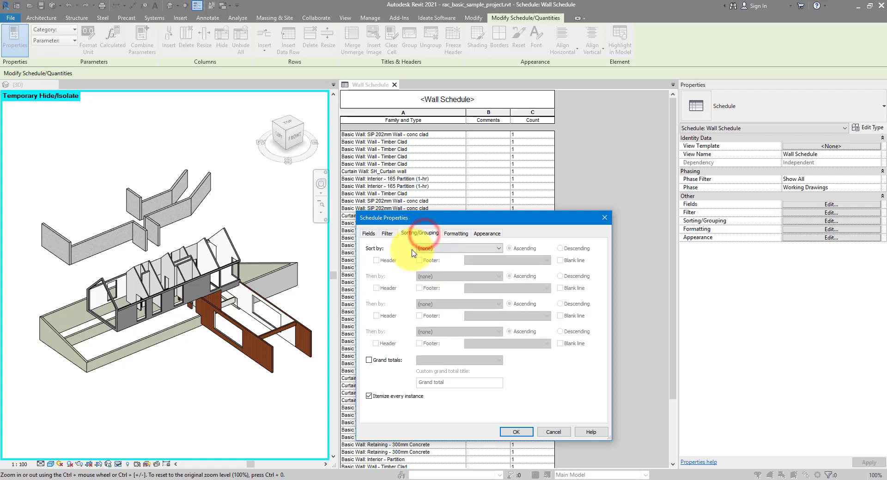
click(452, 249)
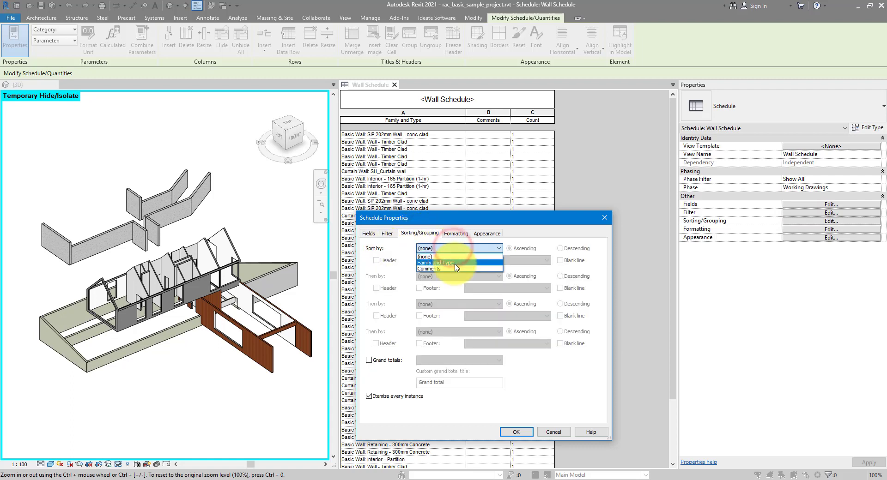
click(456, 263)
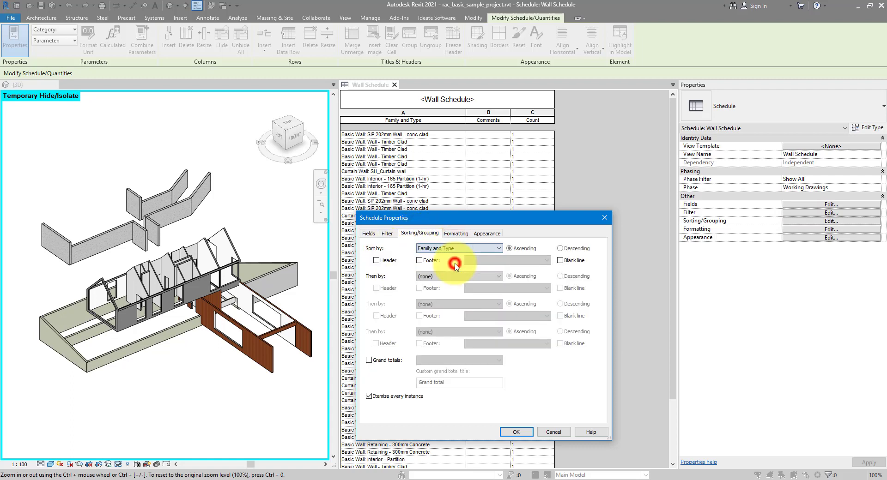
click(516, 431)
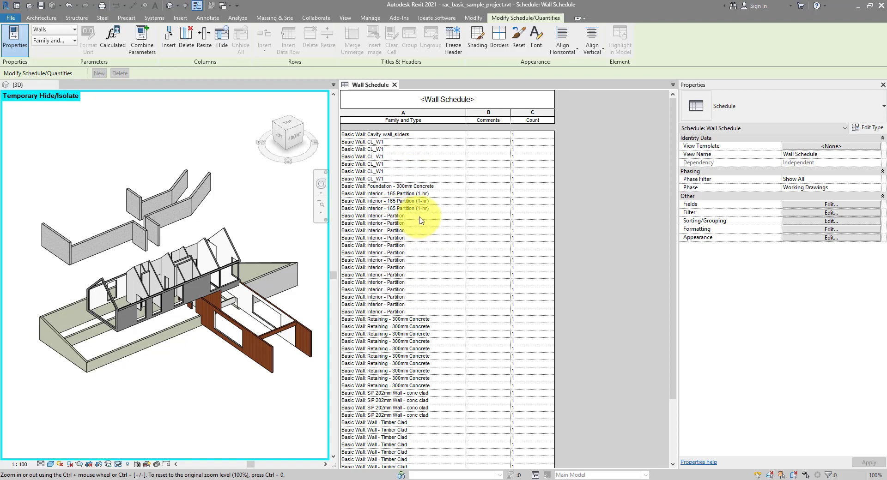
drag(424, 217, 447, 309)
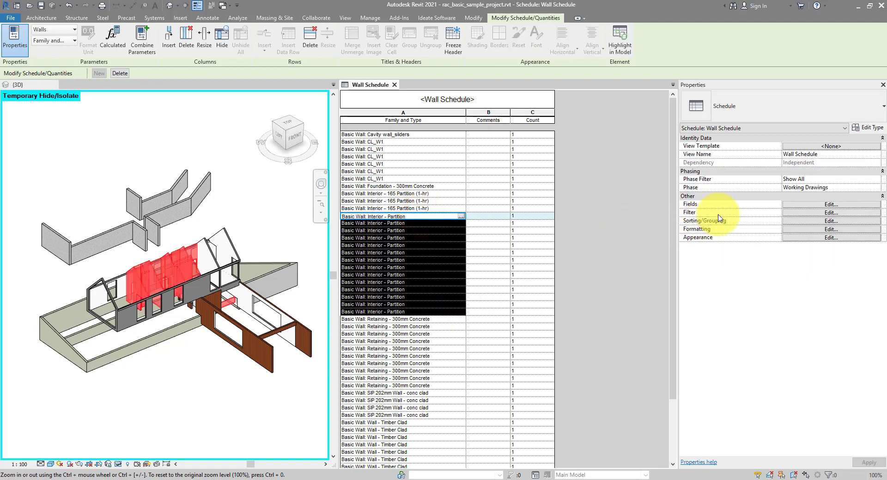
click(425, 218)
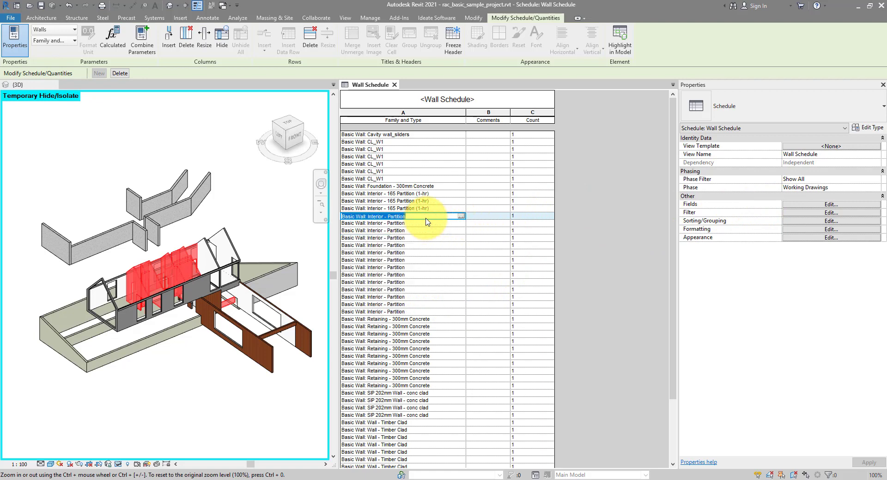
Turn off Itemize every instance, then highlight the curtain and retaining wall totals in 3D.
click(793, 206)
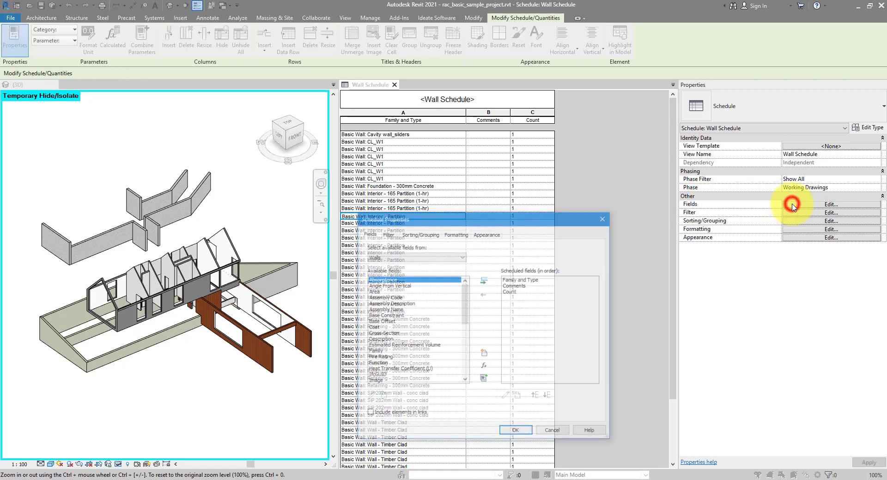
click(418, 235)
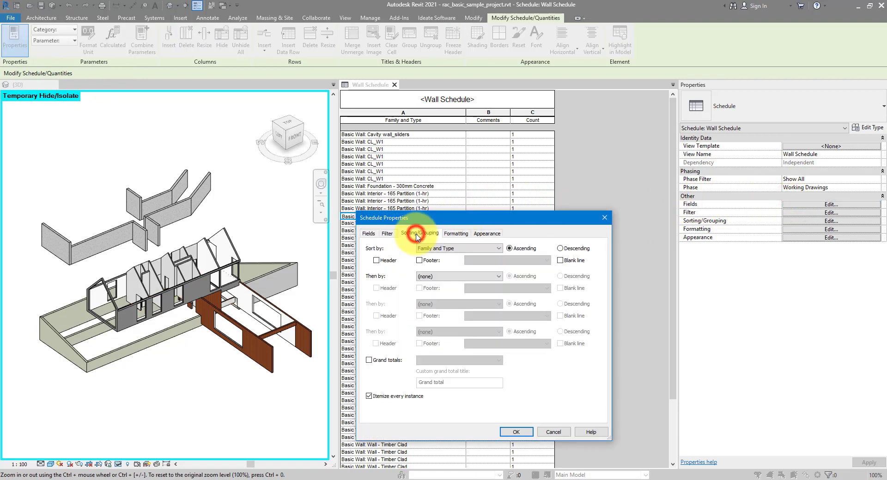
click(382, 400)
click(517, 433)
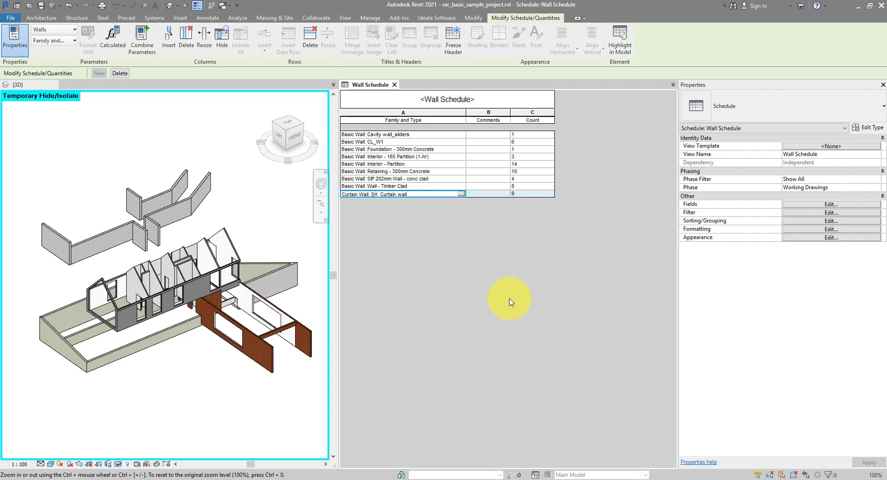
click(519, 194)
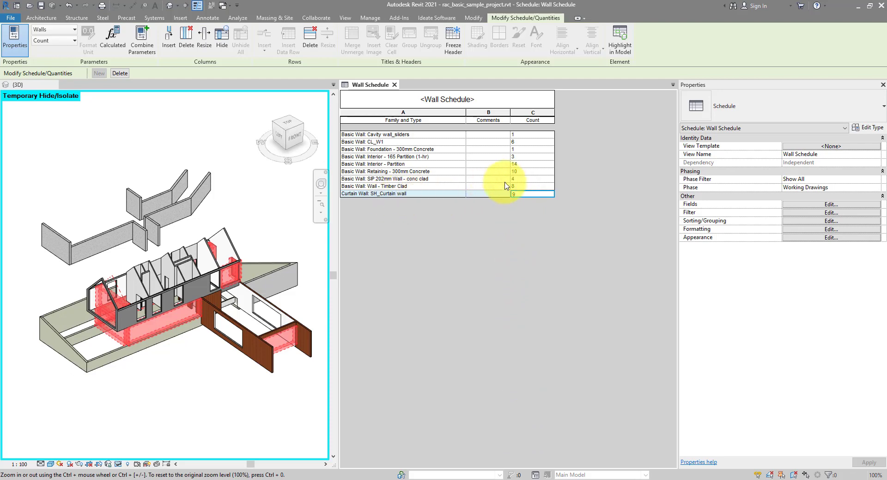
click(525, 174)
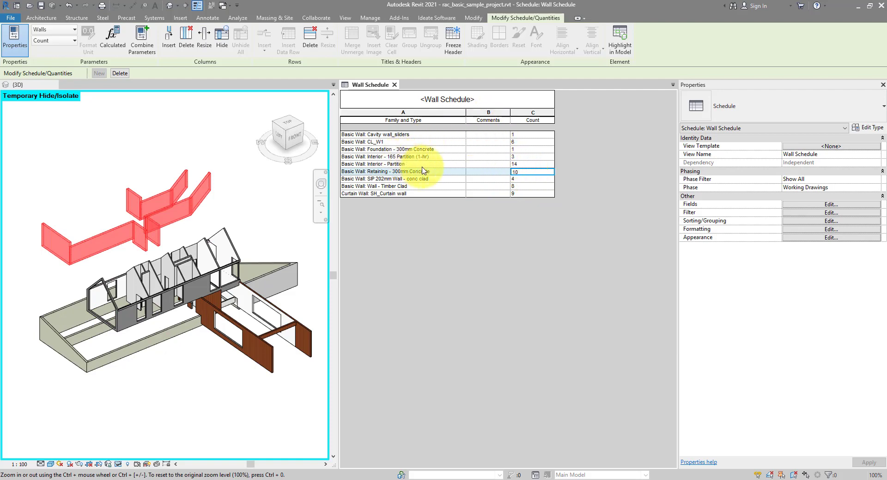
Enter Interior as the Comments value for the Basic Wall: Interior - Partition type row.
click(521, 165)
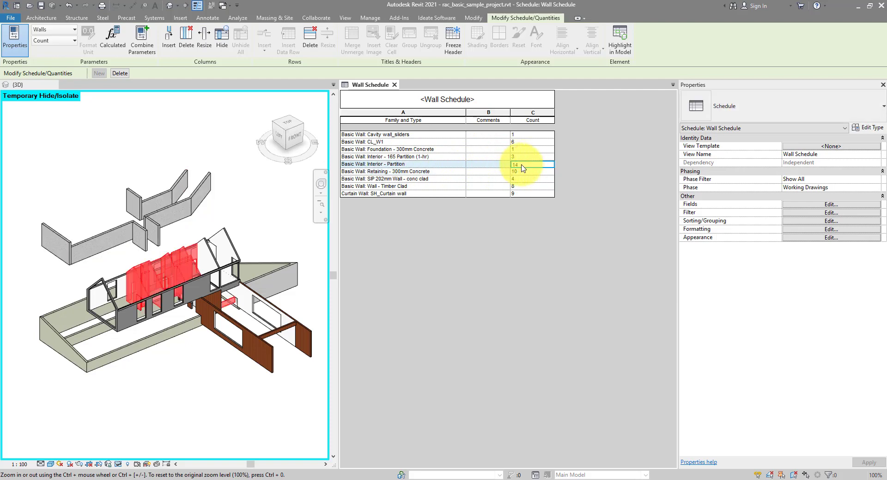
click(483, 165)
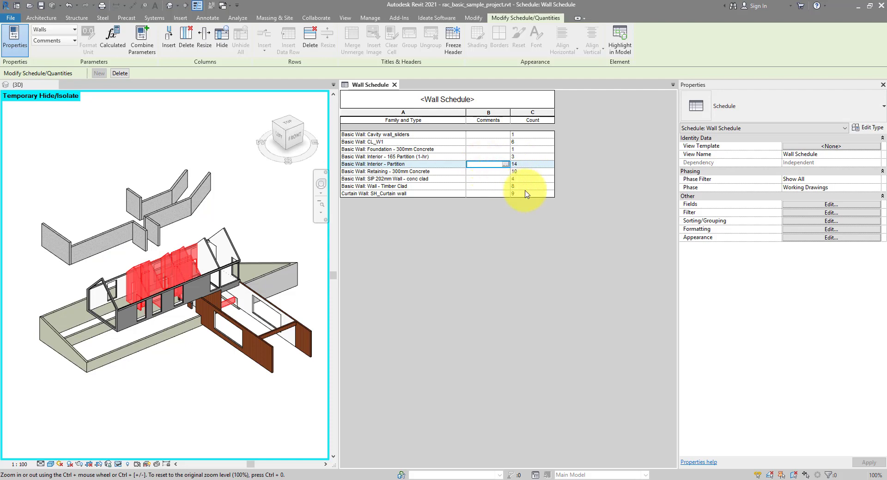
text(Inw)
key(Return)
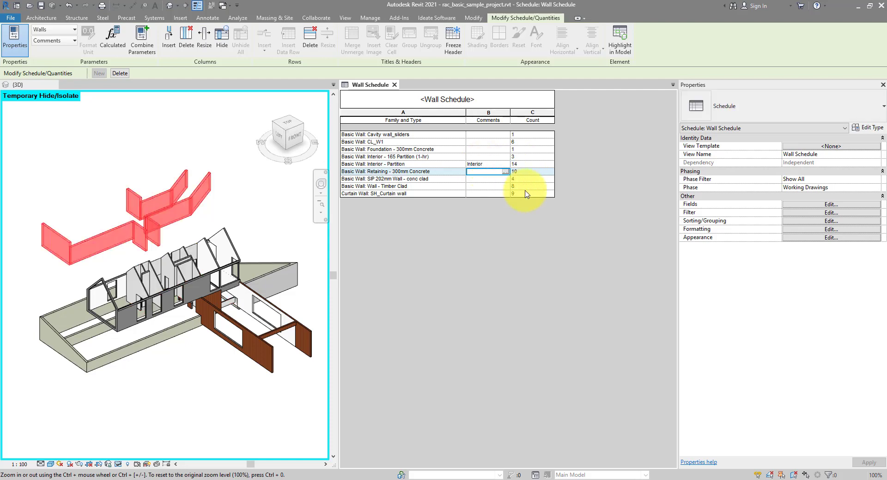
click(492, 167)
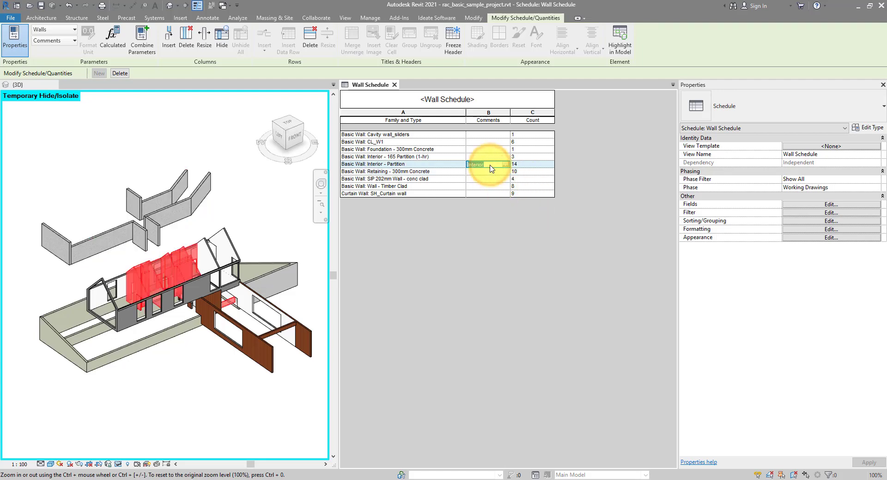
Isolate the 14 Interior - Partition walls in the 3D view.
click(119, 464)
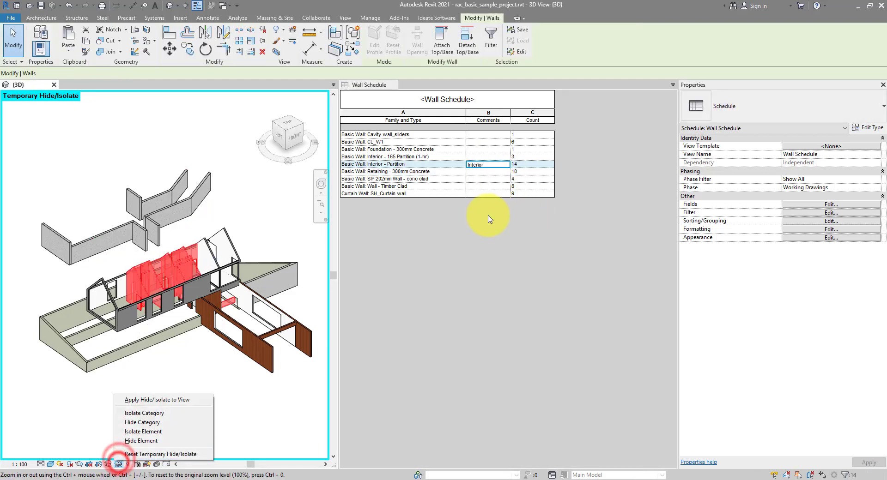
click(159, 430)
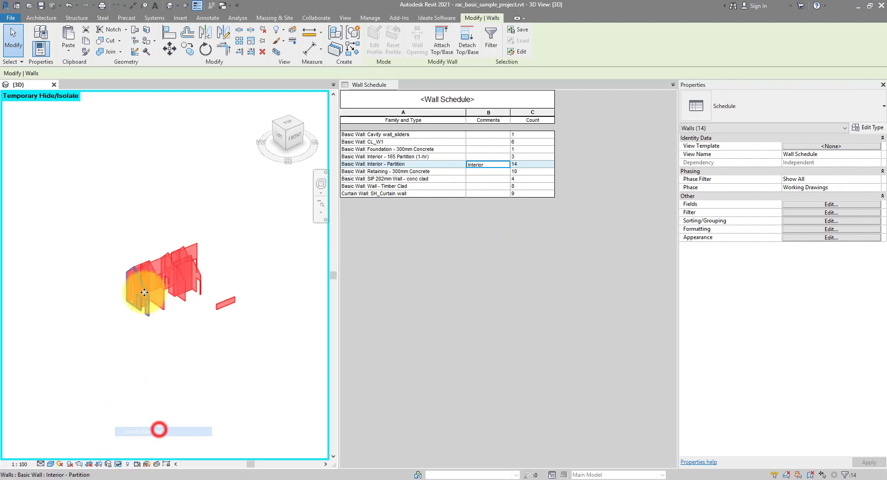
click(200, 239)
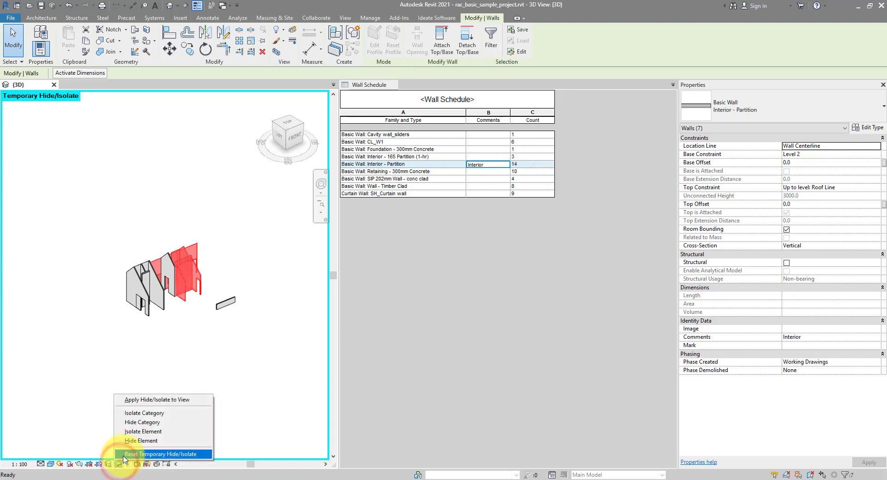
Reset the temporary isolation and show only walls in the 3D view.
click(122, 456)
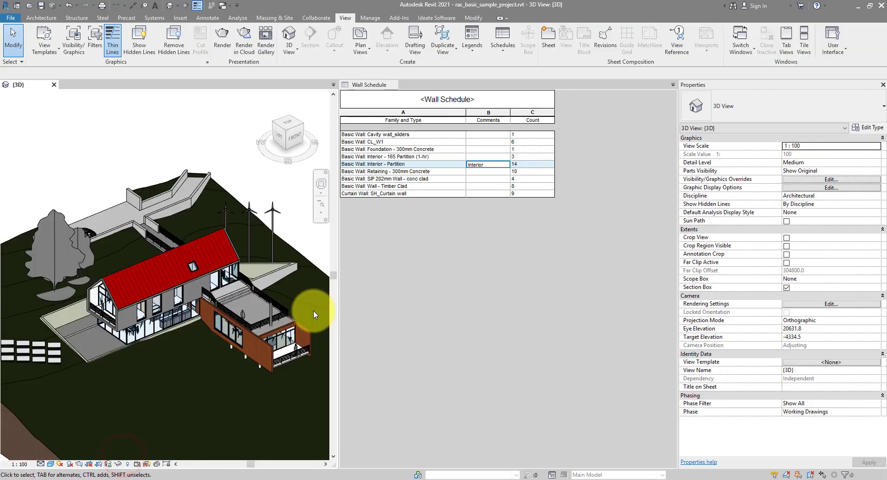
click(183, 298)
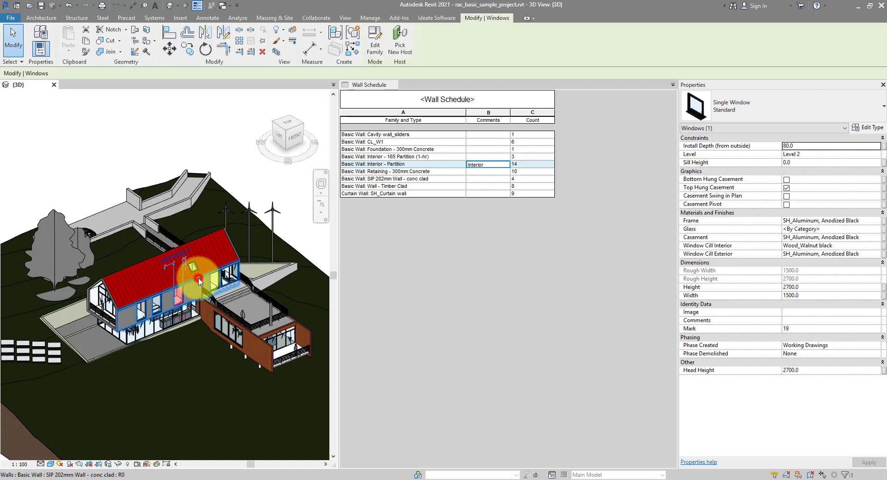
click(192, 282)
click(118, 464)
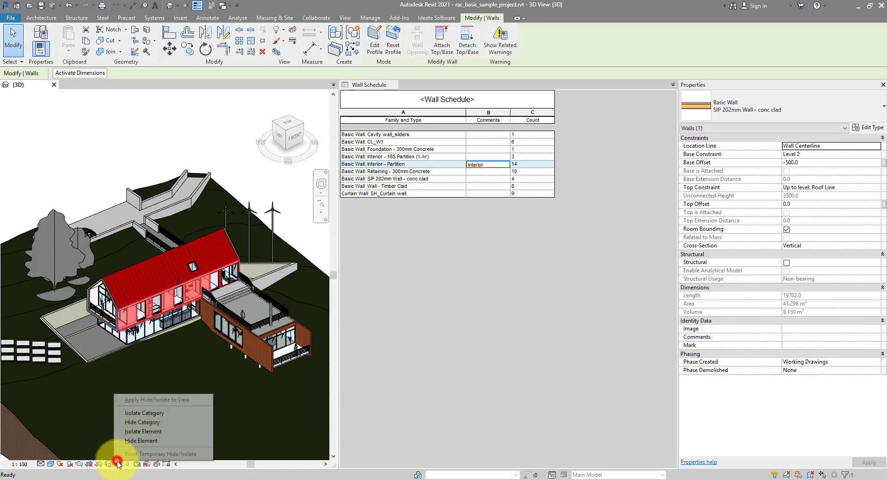
click(139, 418)
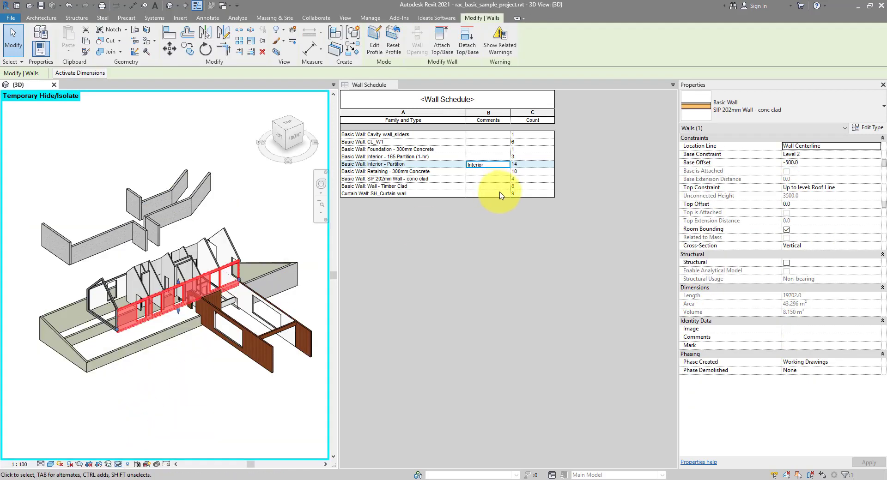
Delete the ten Retaining - 300mm Concrete walls through their schedule row.
click(448, 172)
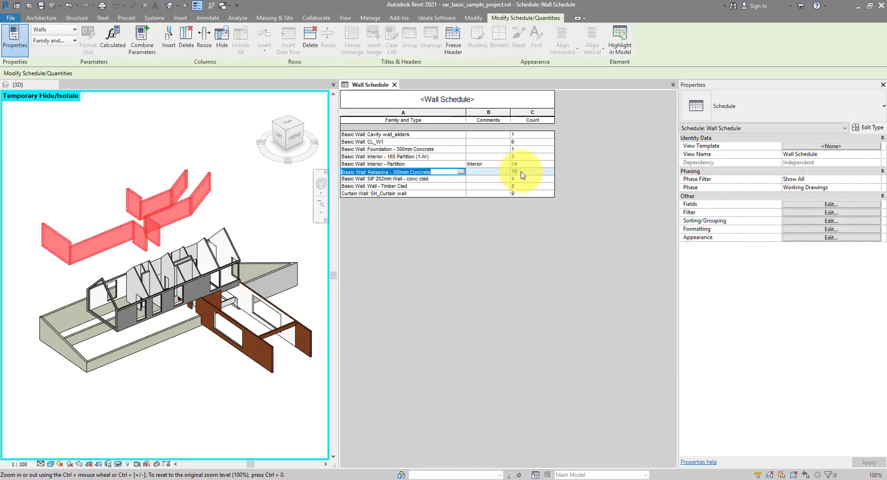
click(474, 172)
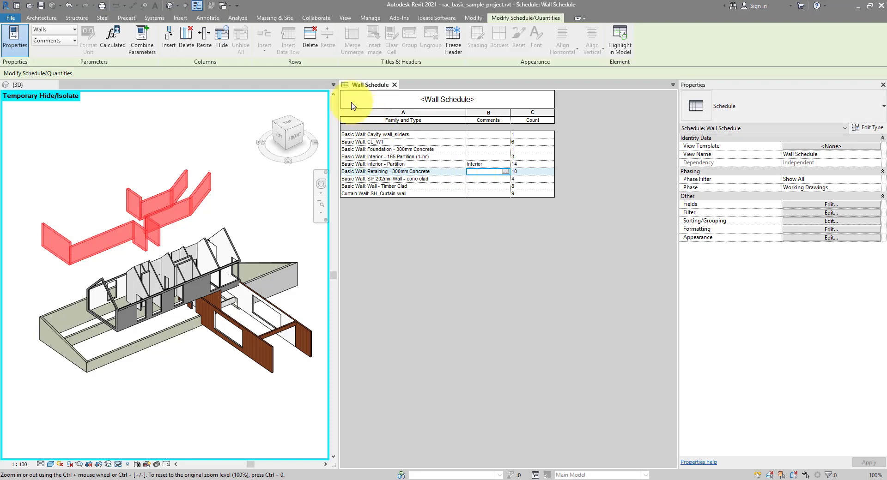
click(305, 52)
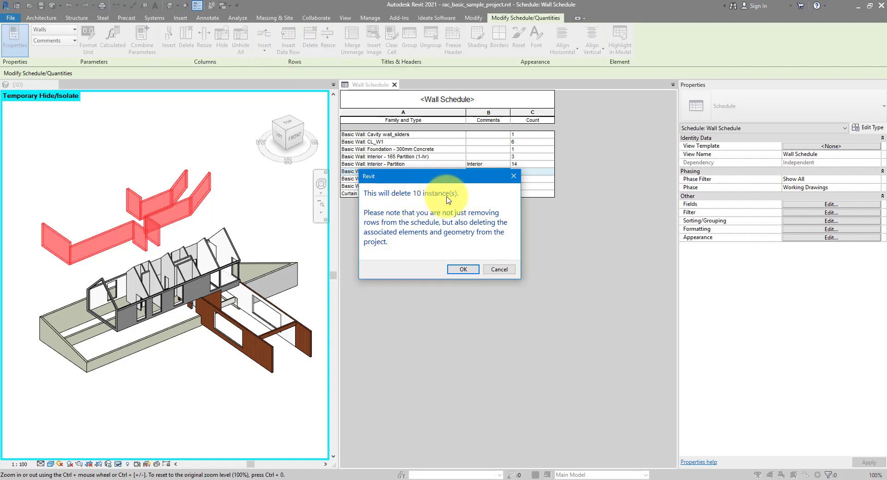
click(463, 270)
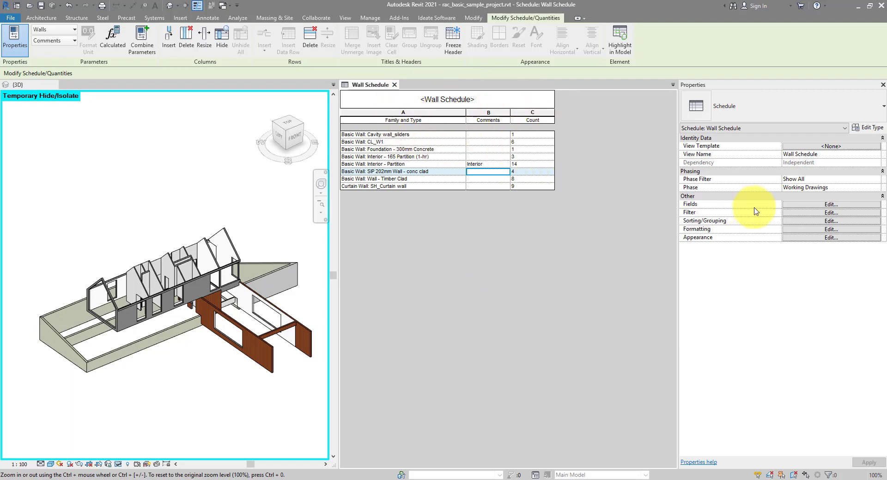
Add the Base Constraint and Fire Rating fields, moving Base Constraint up two places.
click(803, 206)
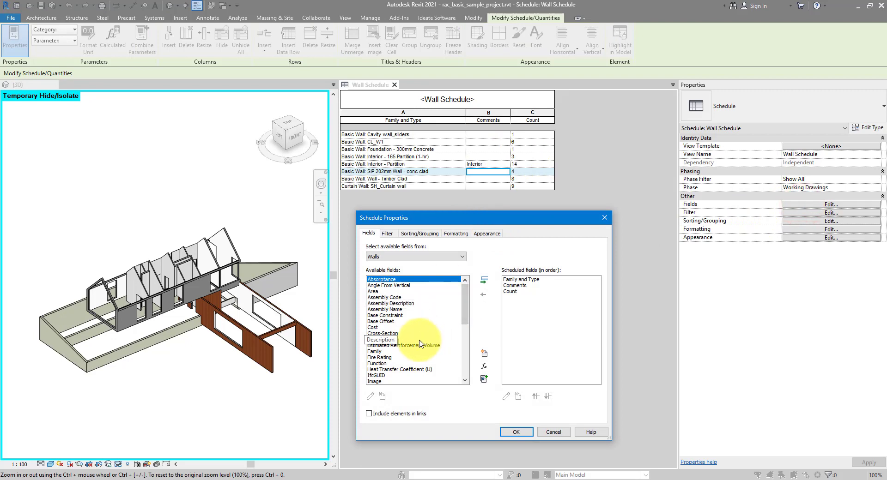
drag(465, 307, 465, 336)
click(465, 284)
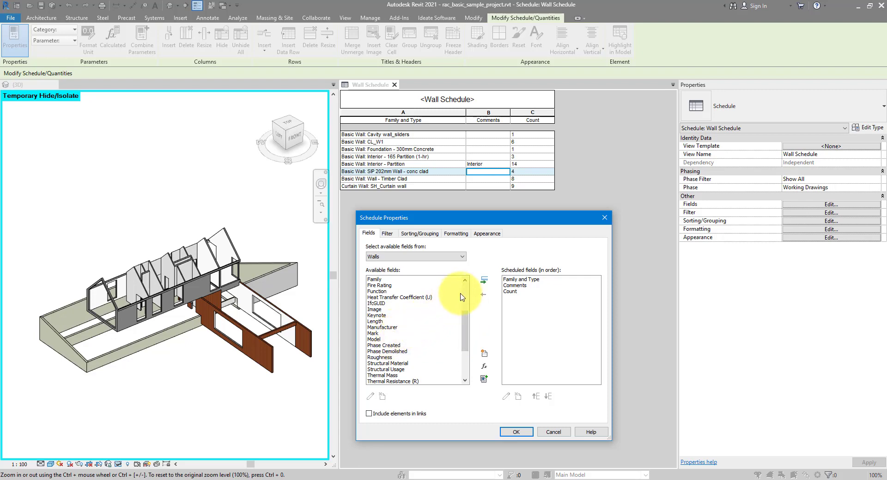
click(396, 316)
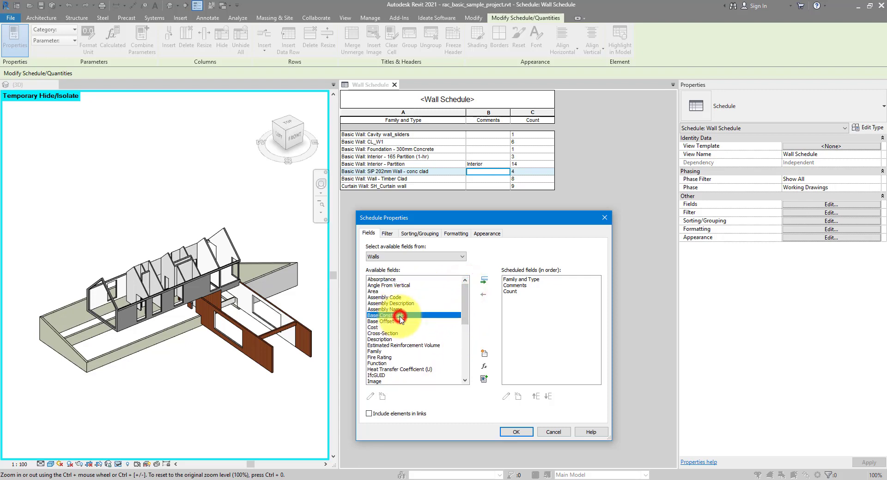
click(484, 280)
click(535, 396)
click(536, 396)
click(536, 397)
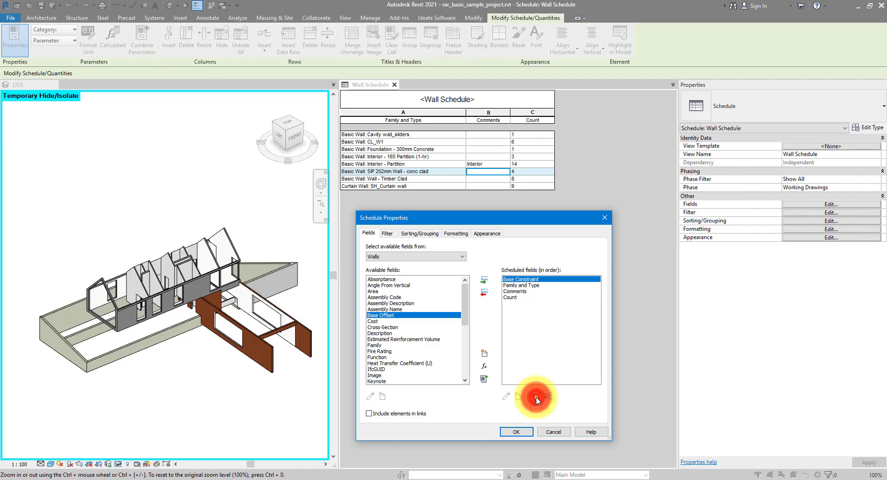
click(383, 352)
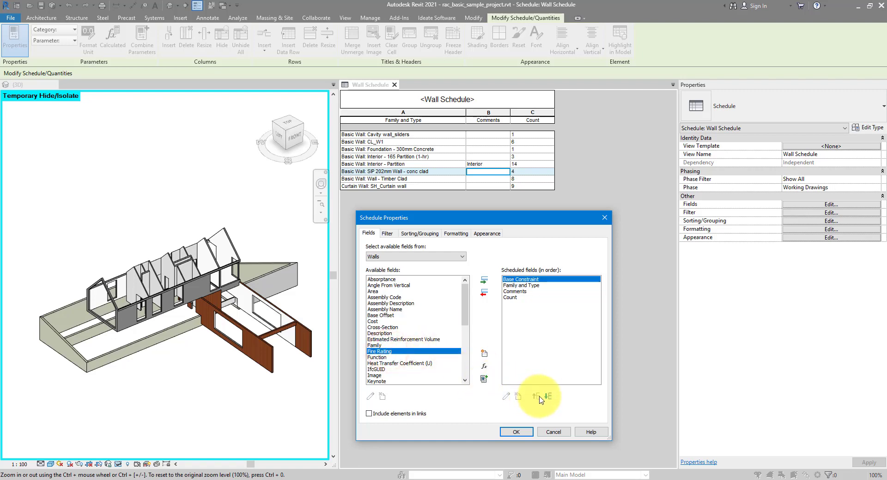
click(483, 280)
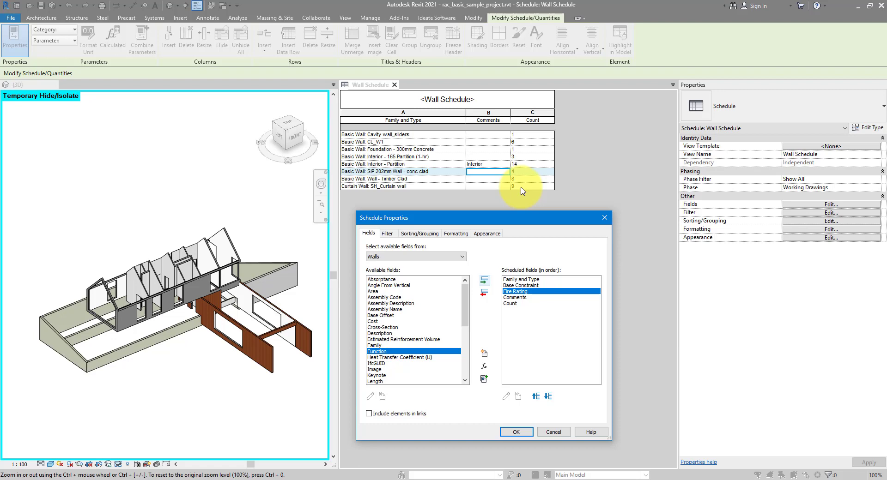
click(515, 433)
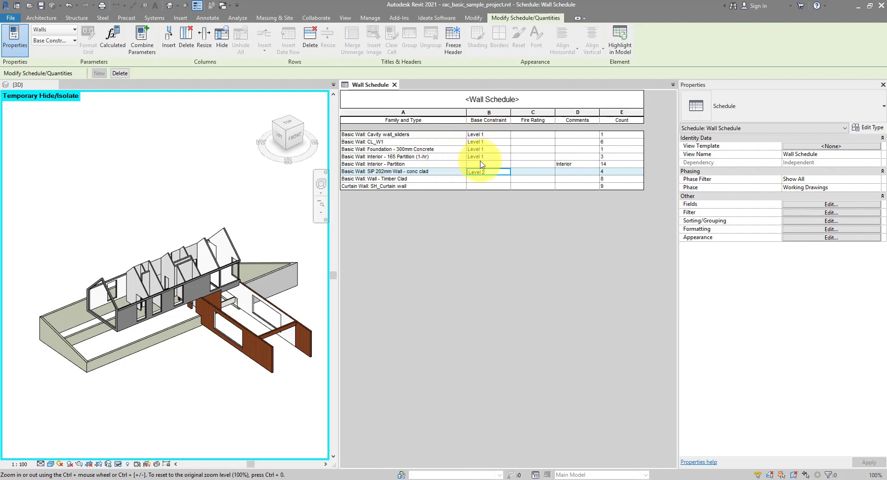
Select the Interior - Partition row's 14 walls and orbit the 3D view around them.
click(414, 166)
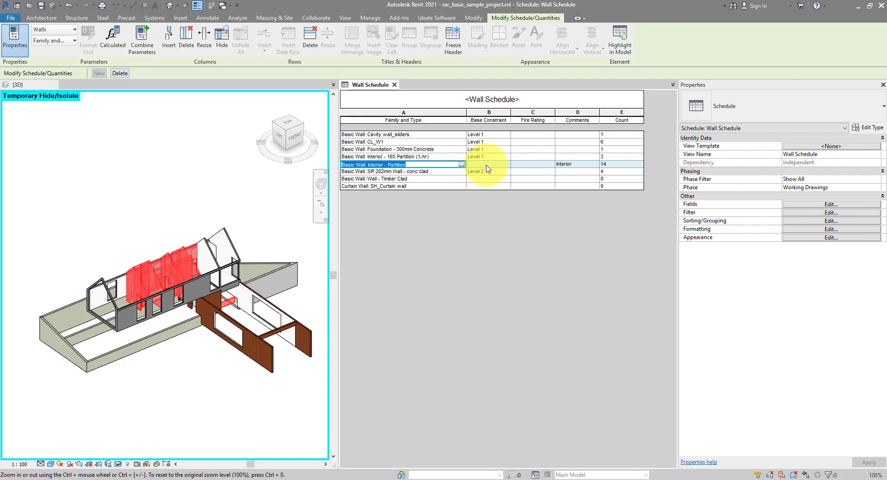
click(176, 276)
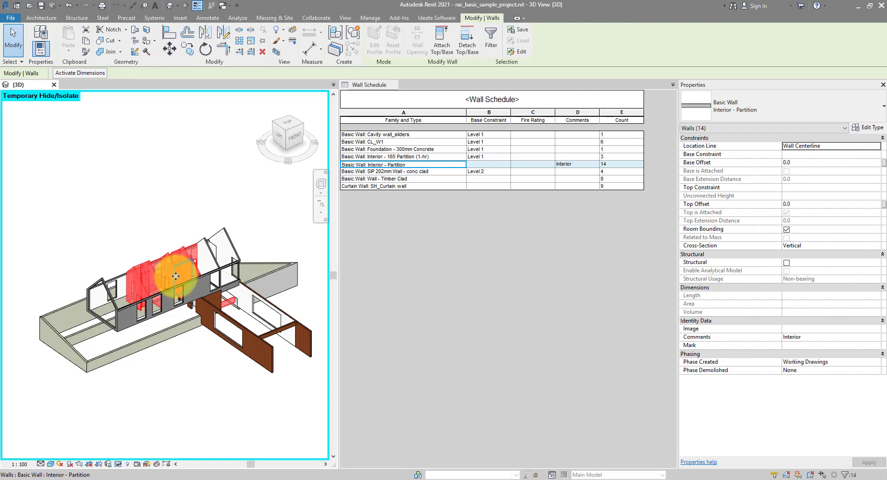
scroll(176, 276, up, 2)
scroll(175, 273, down, 2)
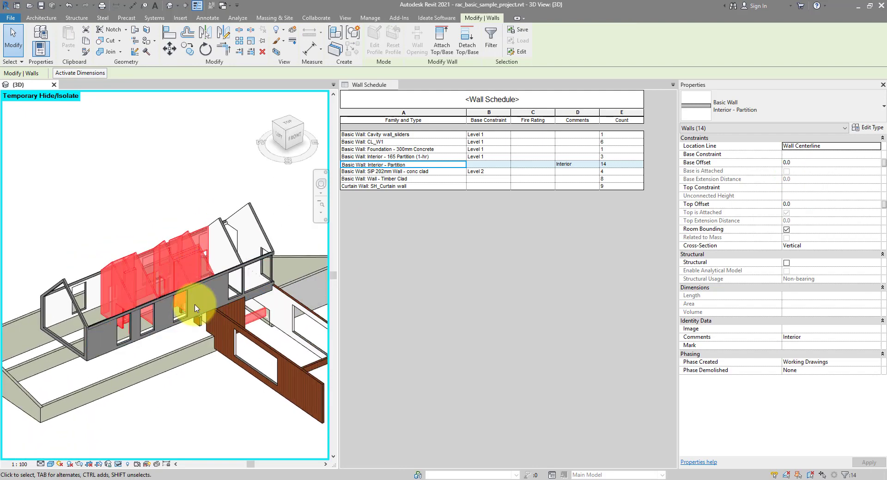
shift+middle_drag(199, 307, 189, 247)
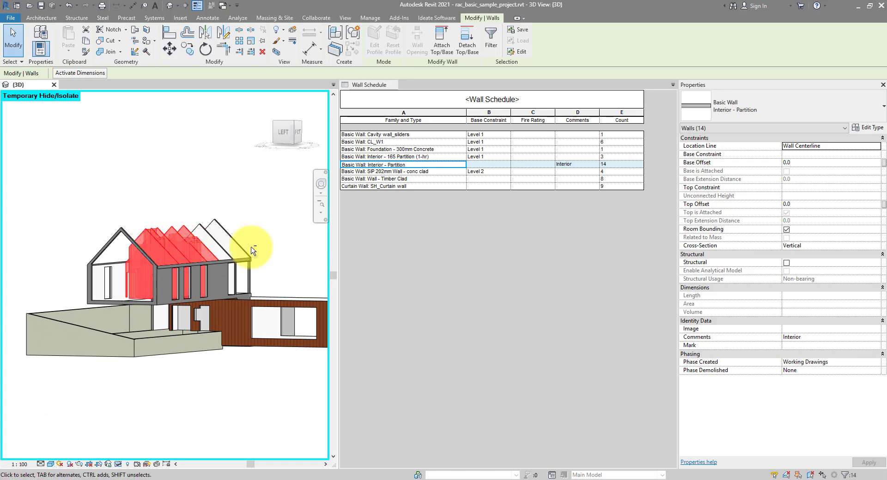
shift+middle_drag(248, 253, 251, 372)
shift+middle_drag(259, 328, 270, 319)
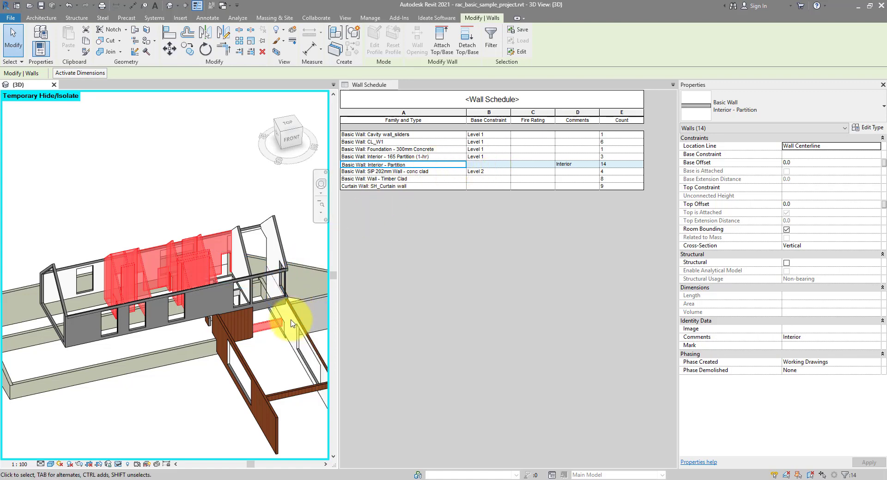
Delete the single Foundation-based partition wall and return to the Wall Schedule.
click(276, 332)
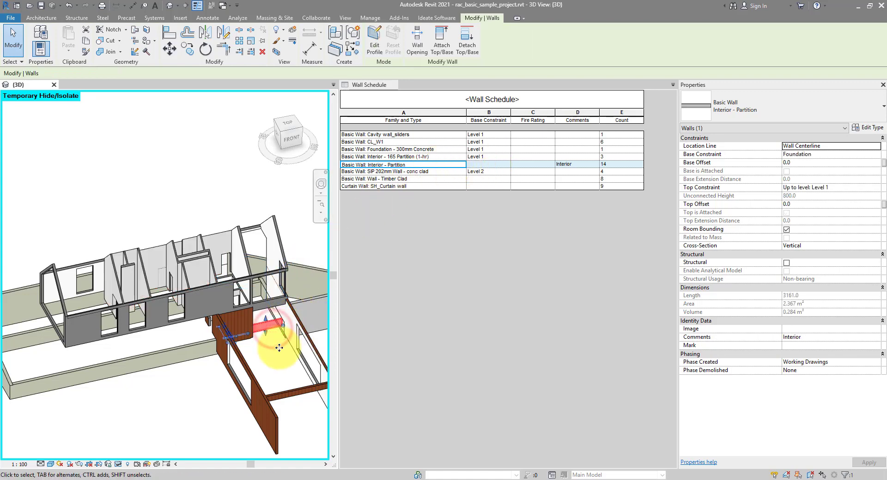
key(Delete)
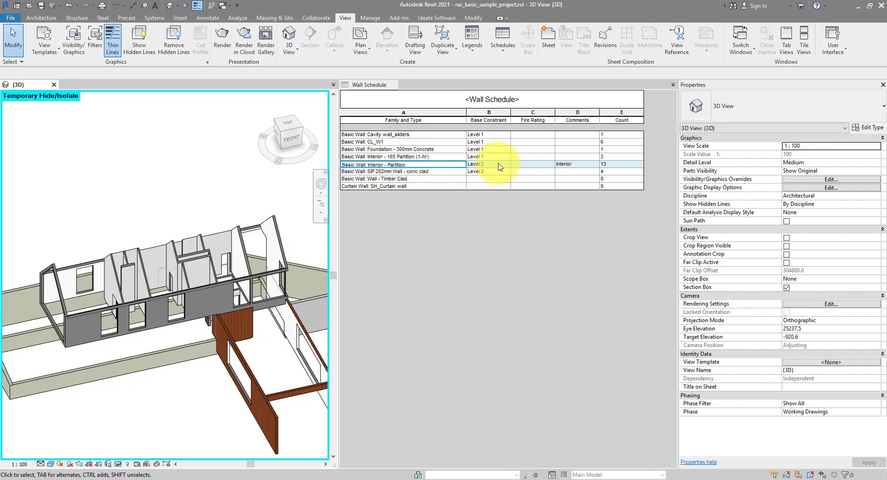
click(484, 185)
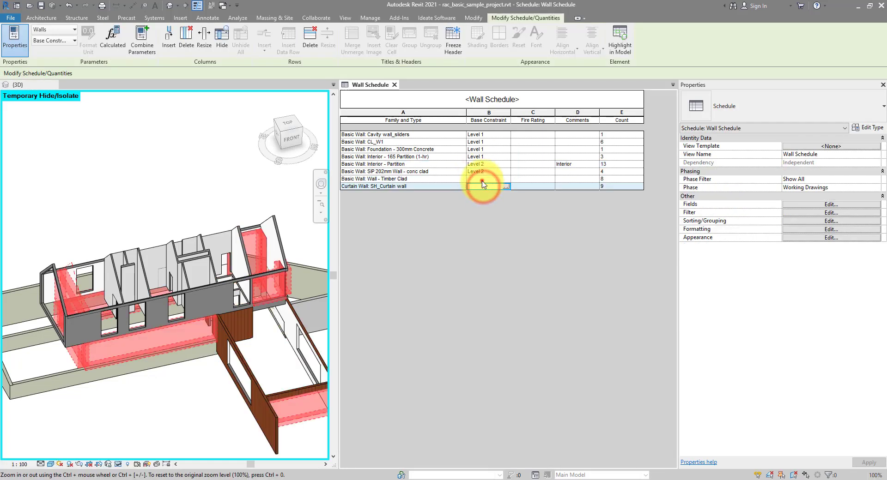
click(483, 181)
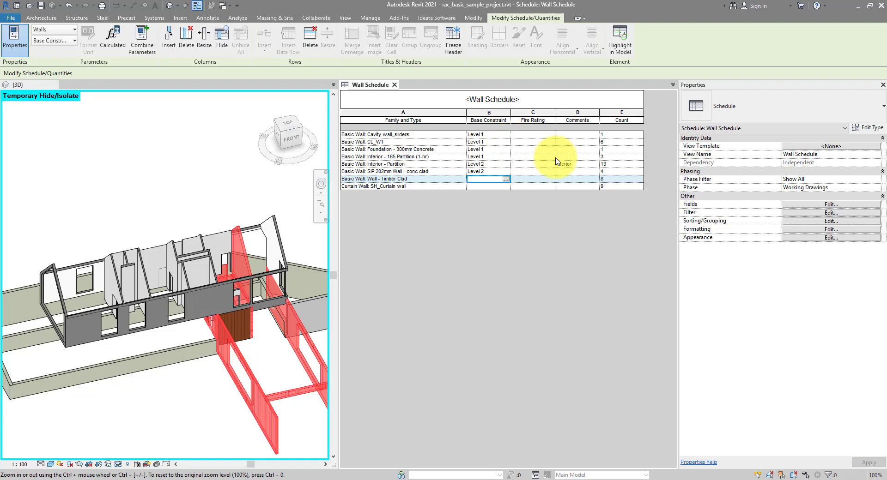
Add the Unconnected Height field and move it up three places to follow Base Constraint.
click(804, 206)
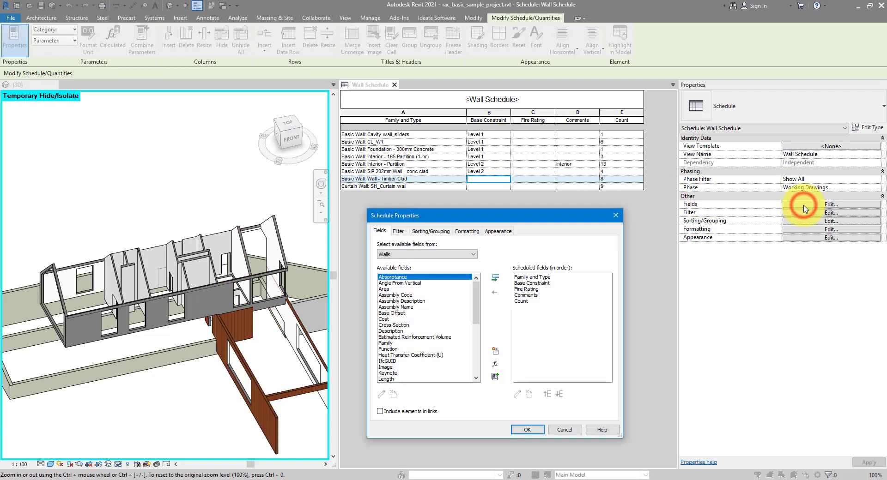
scroll(421, 334, down, 12)
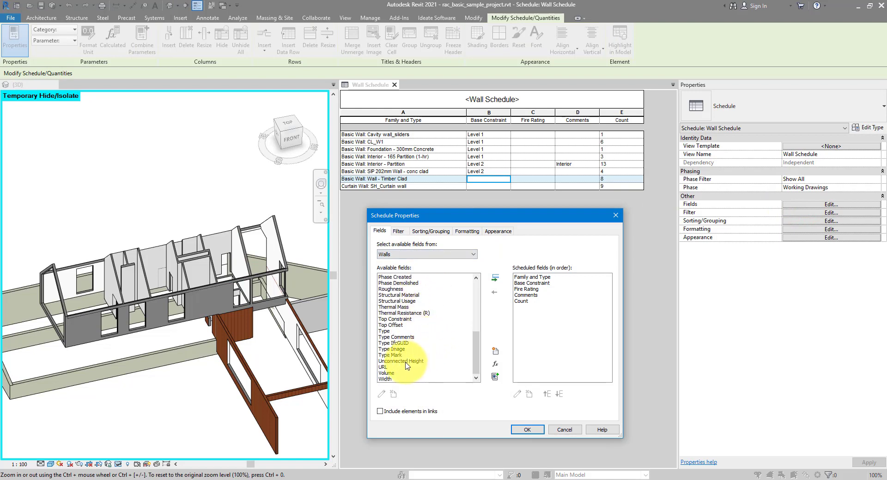
click(406, 361)
click(494, 280)
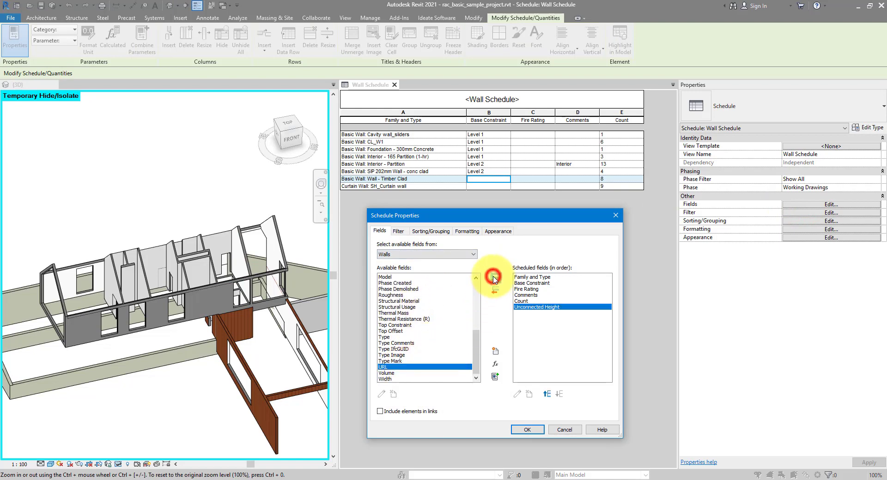
click(546, 394)
click(546, 394)
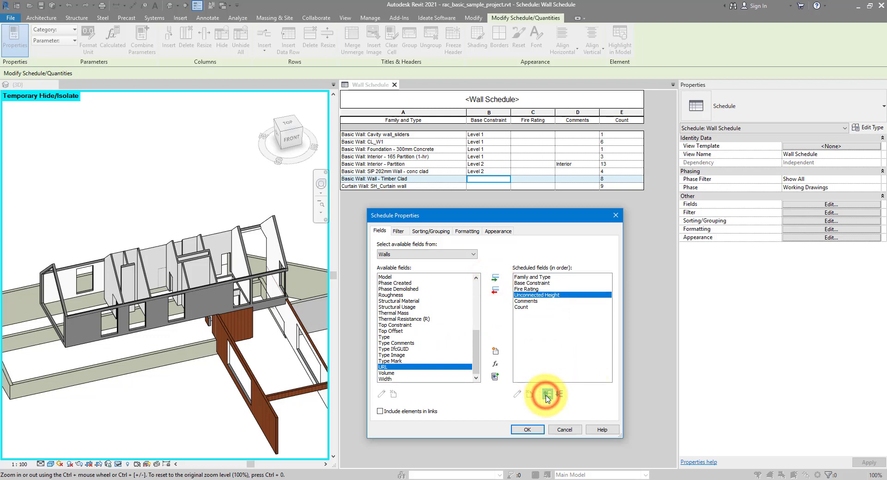
click(547, 395)
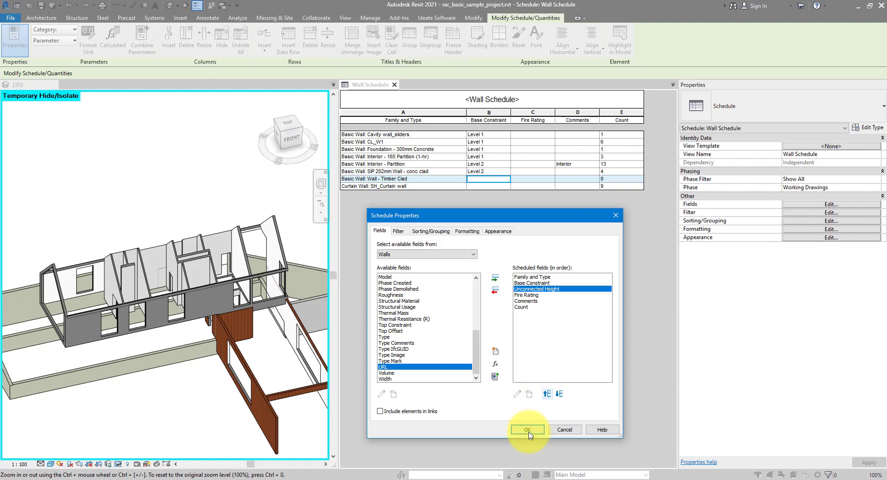
click(527, 430)
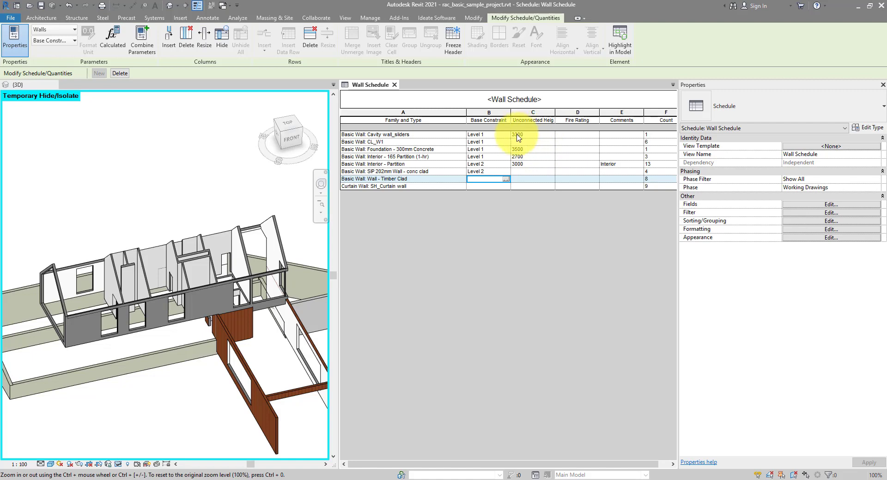
Select the Cavity wall_sliders 3300 height cell and widen the Unconnected Height column.
click(537, 135)
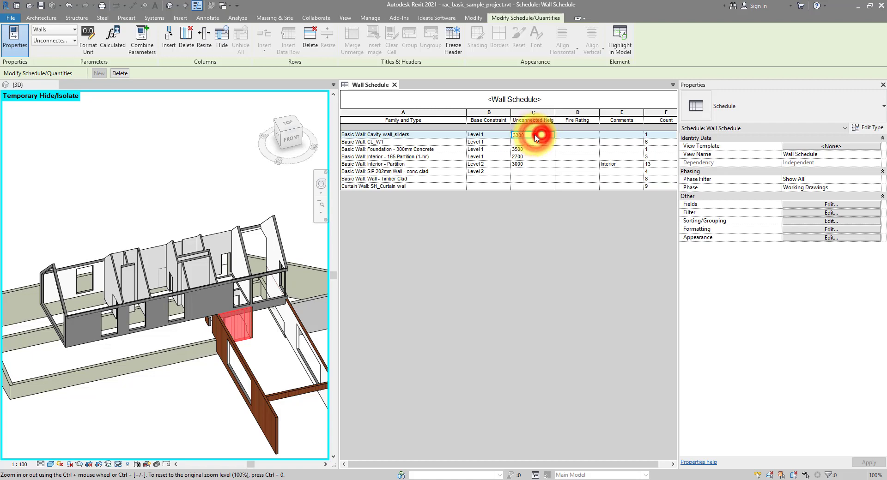
click(538, 136)
drag(555, 113, 571, 113)
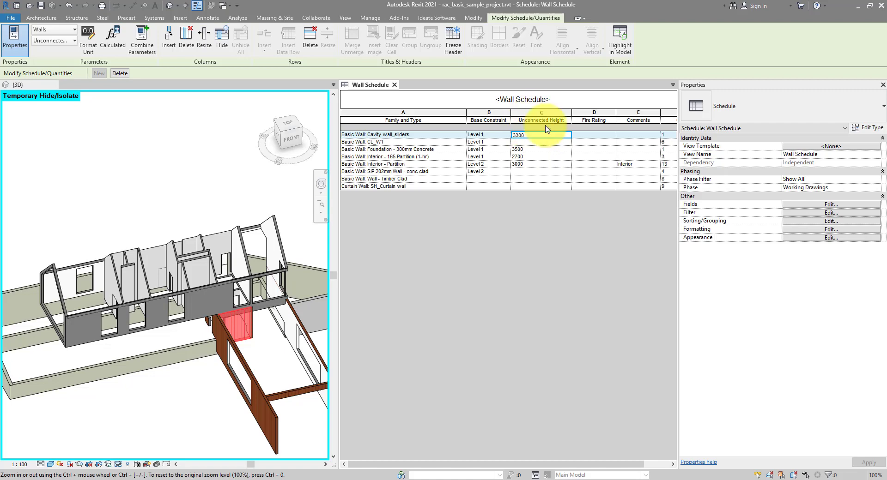
click(231, 185)
click(240, 237)
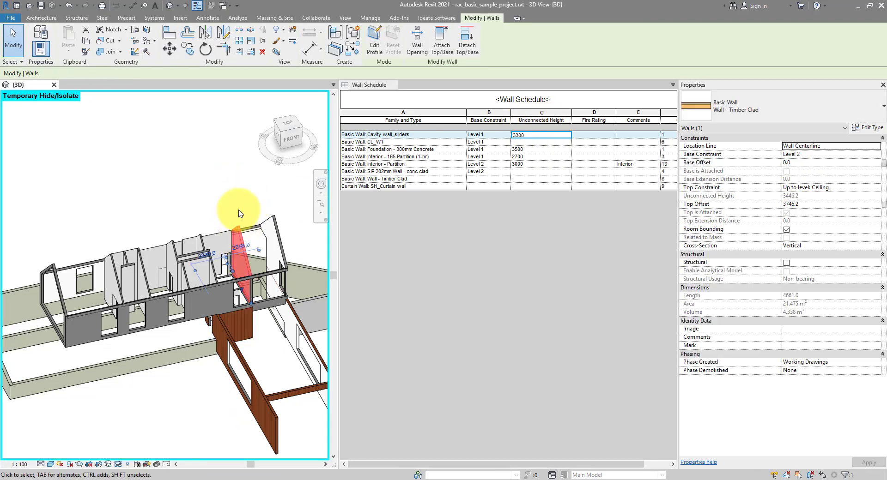
click(238, 210)
click(241, 238)
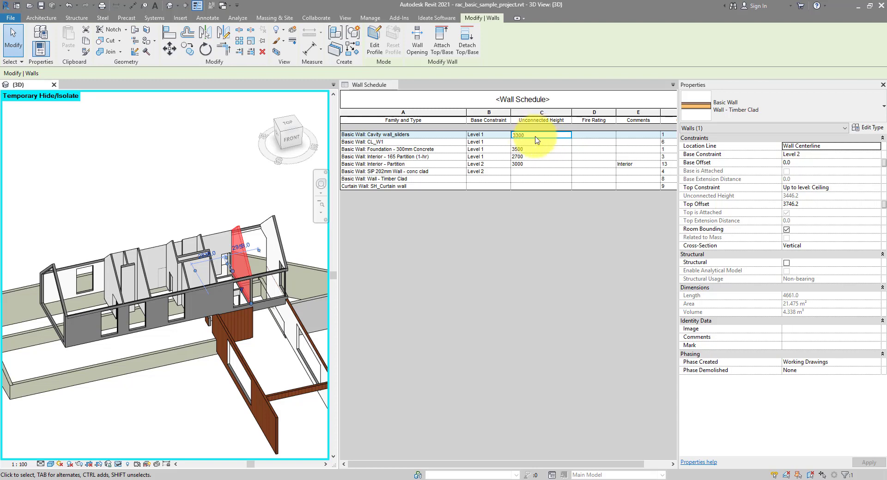
click(198, 174)
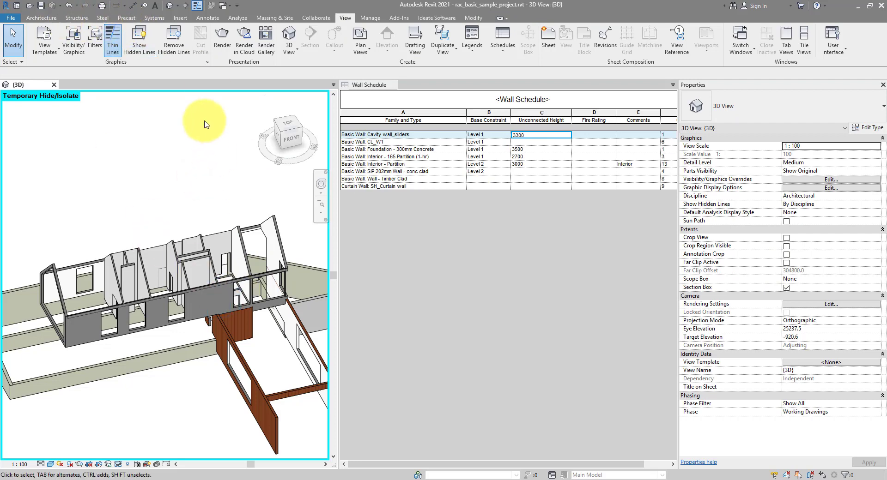
Link the Central1.rvt model through Insert > Link Revit.
click(180, 17)
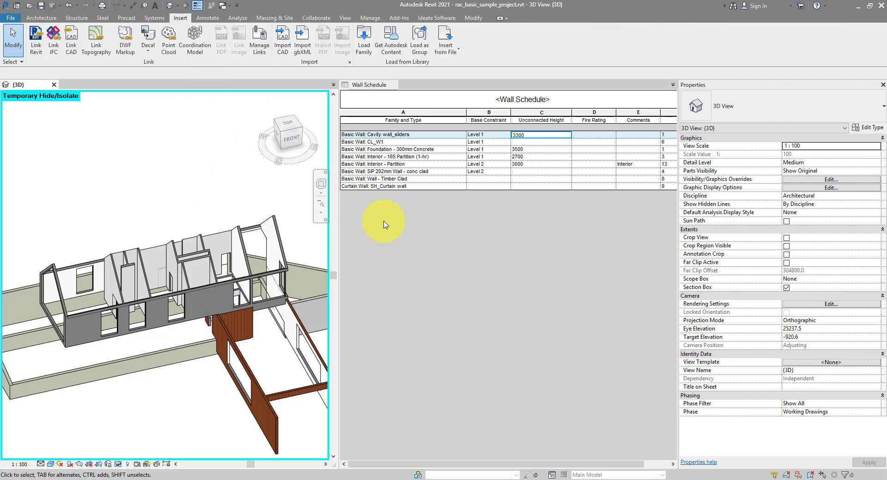
click(178, 17)
click(36, 41)
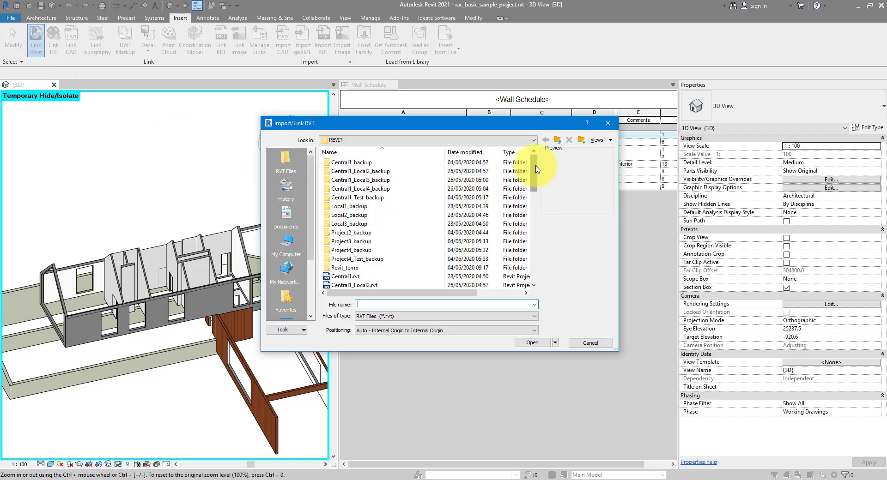
click(535, 164)
drag(537, 169, 536, 188)
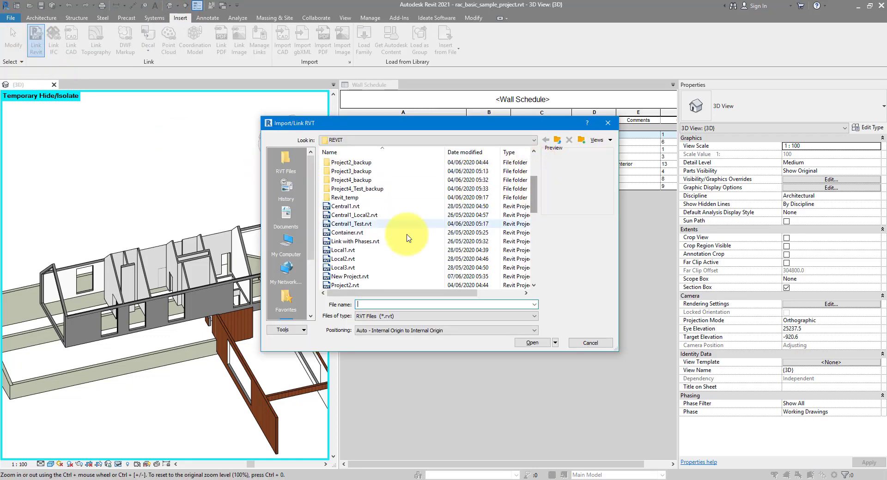
click(352, 207)
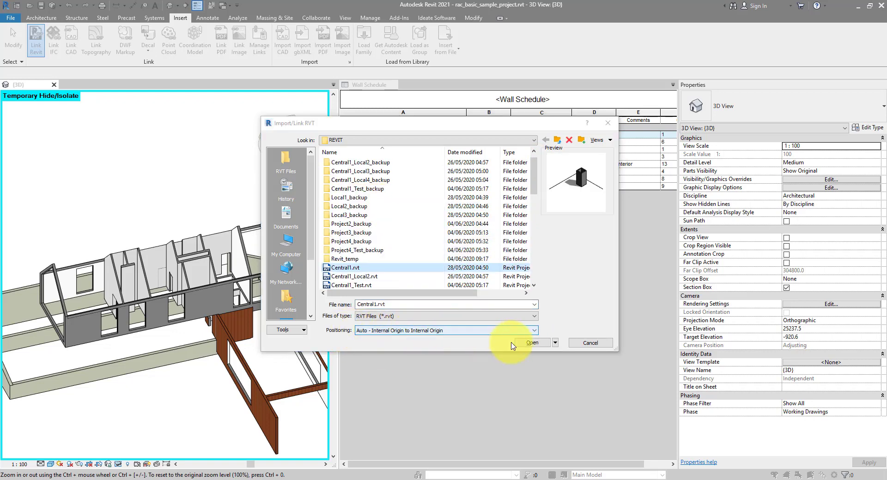
click(532, 342)
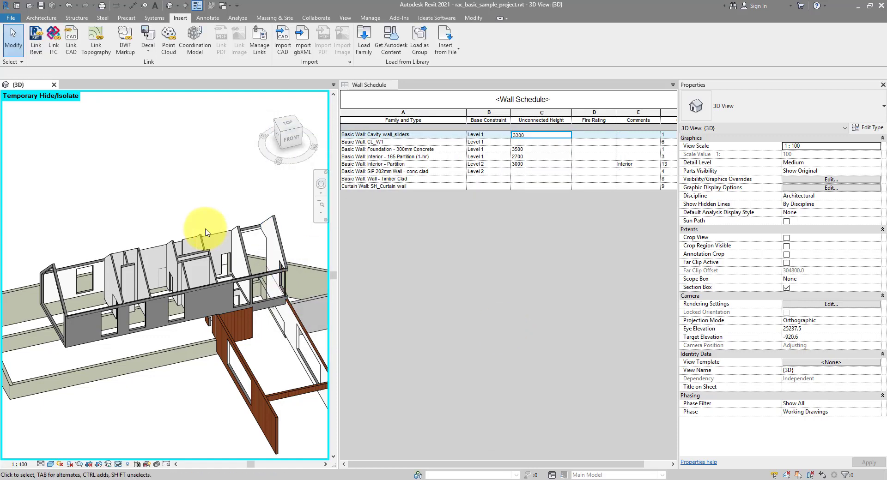
Turn on Include elements in links for the Wall Schedule.
click(523, 229)
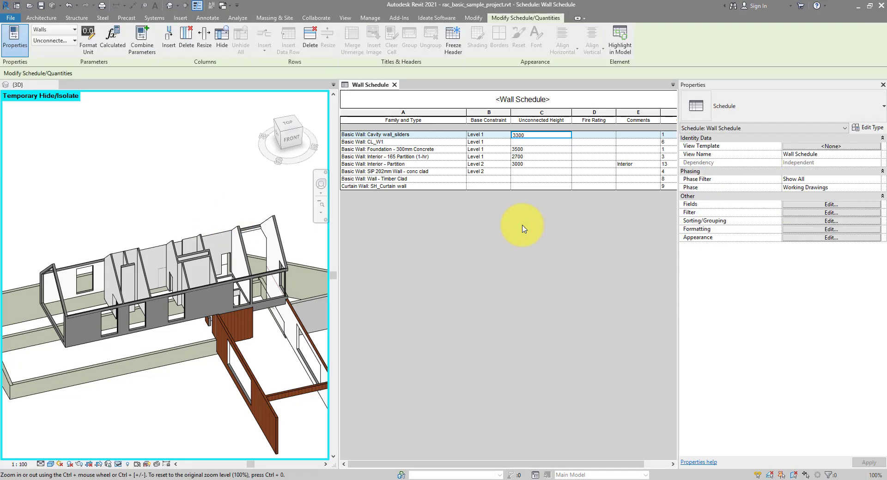
click(802, 204)
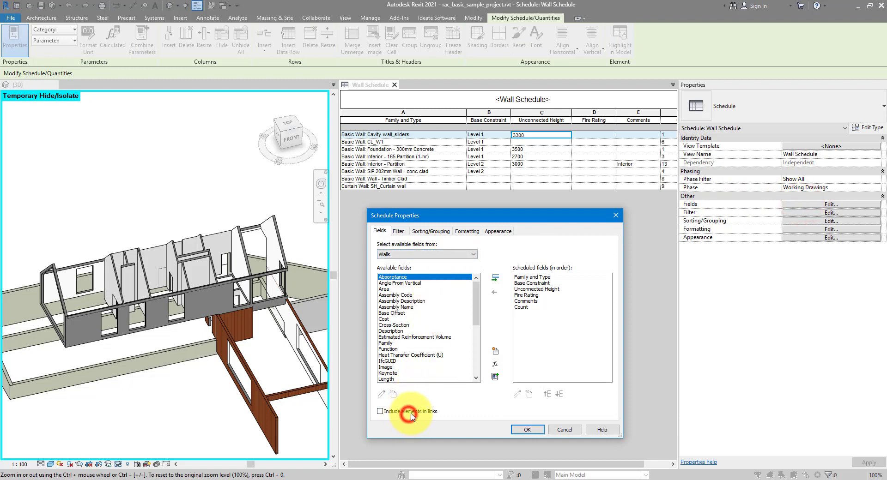
click(411, 415)
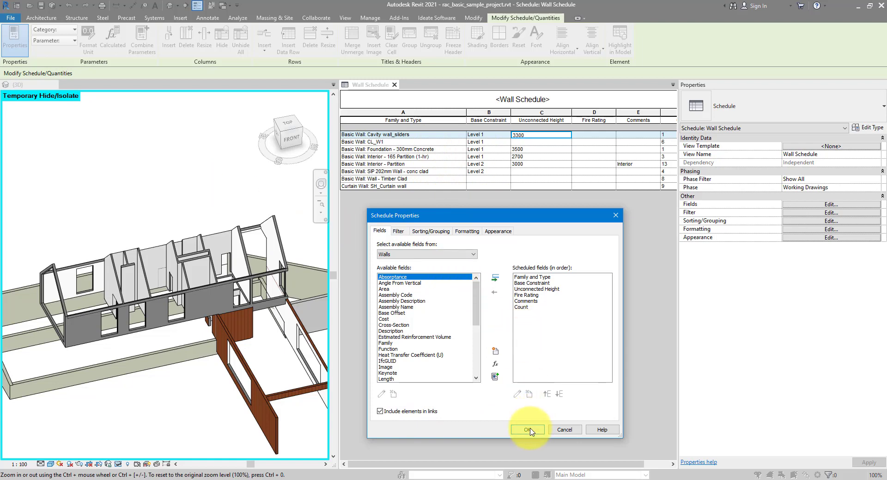
click(528, 430)
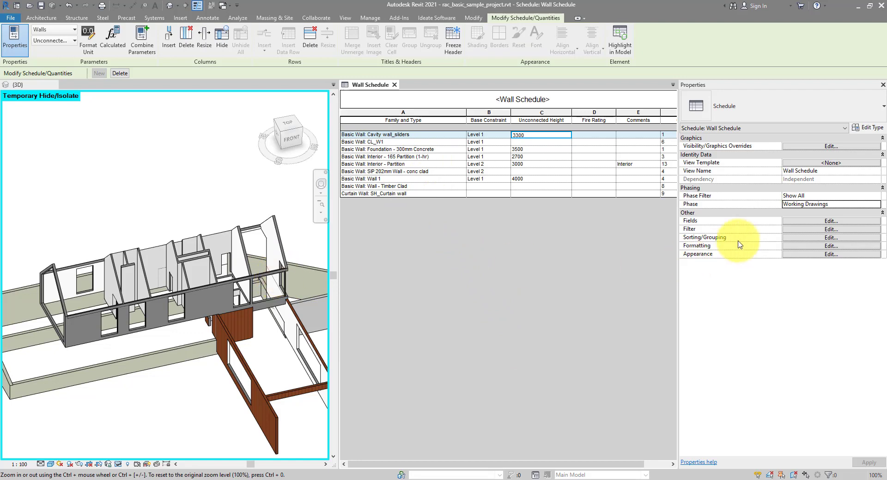
Add the RVT Link: File Name field from RVT Links and move it to the top.
click(797, 220)
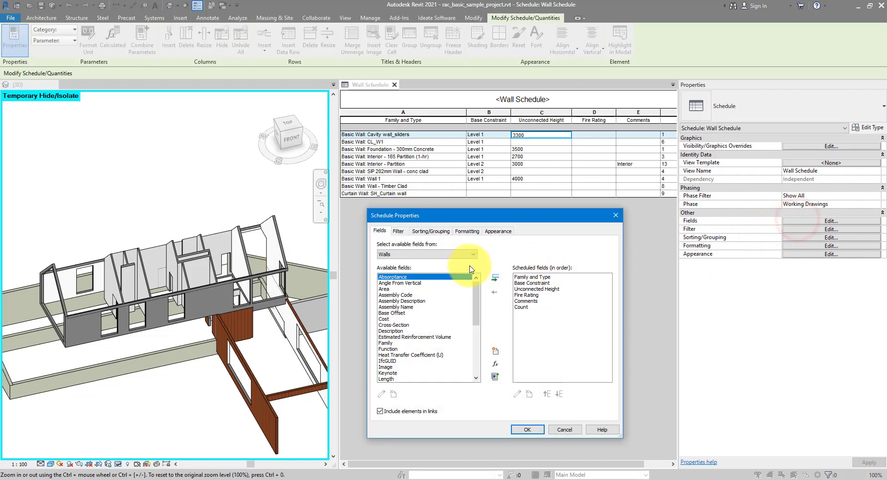
click(435, 255)
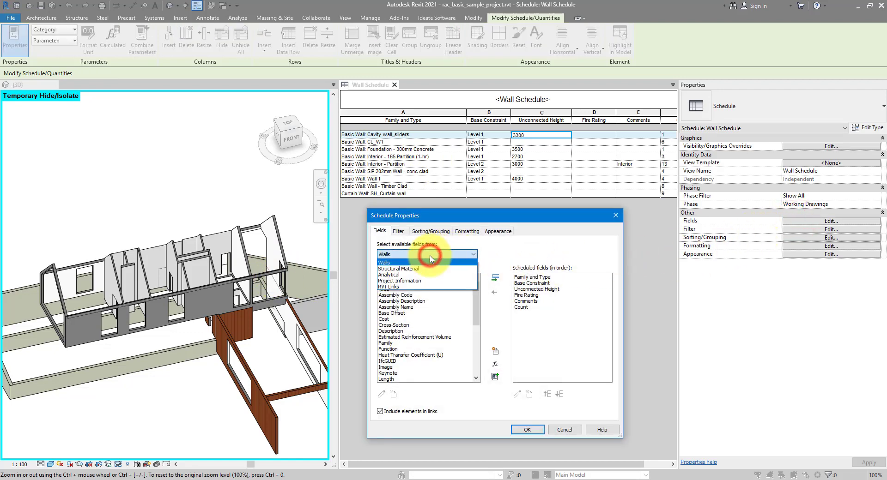
click(402, 287)
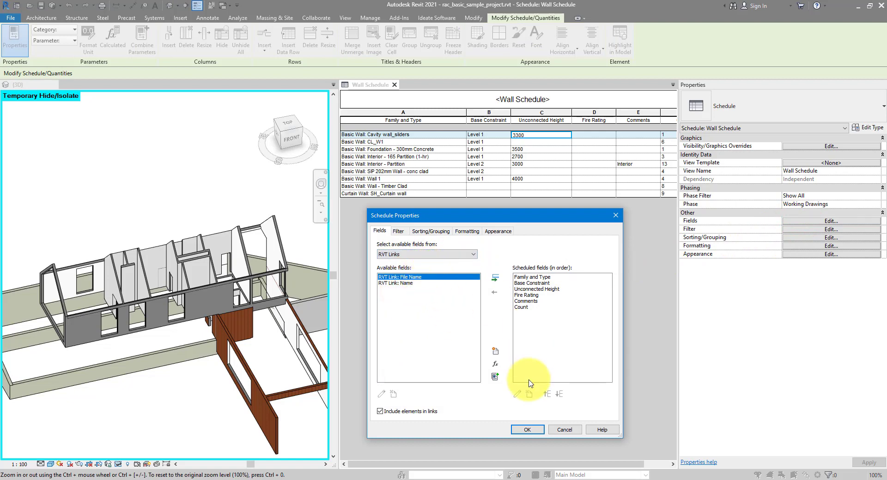
click(495, 278)
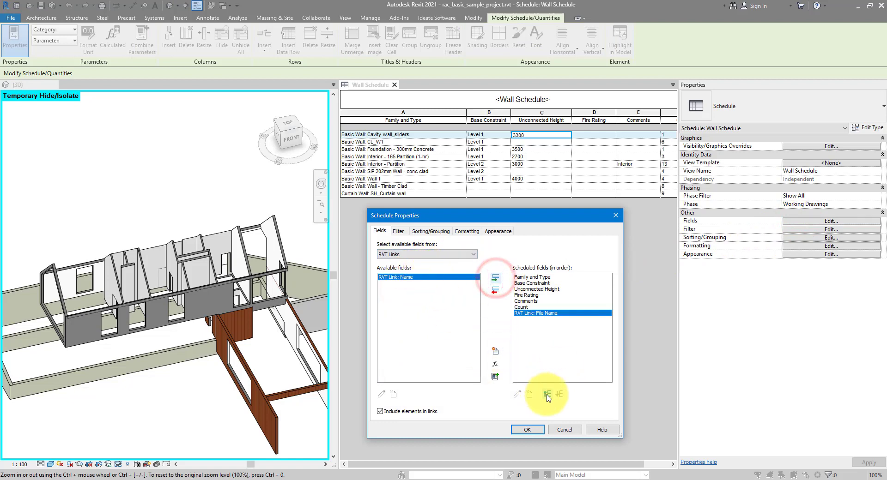
click(547, 394)
click(547, 394)
click(548, 394)
click(548, 395)
click(547, 395)
click(547, 394)
click(526, 430)
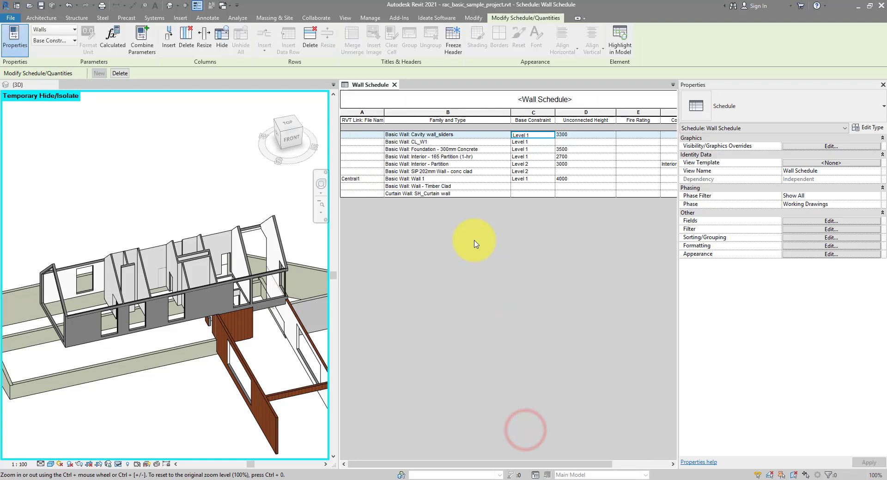
click(367, 179)
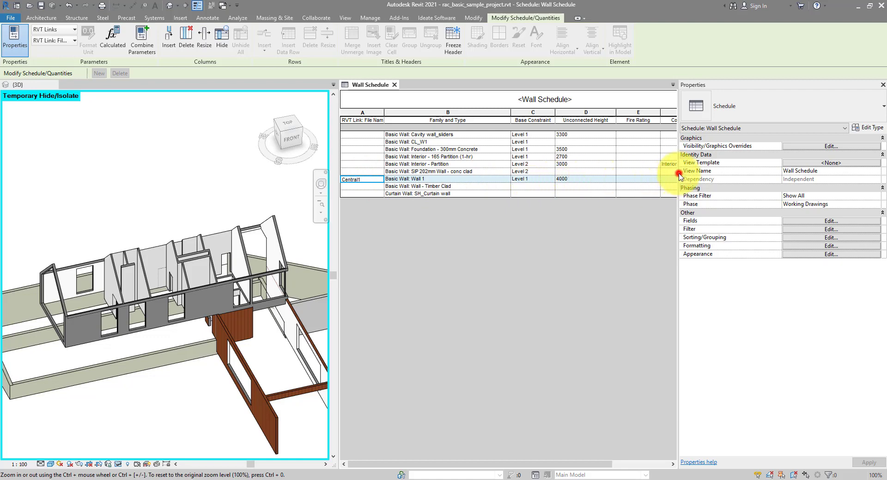
drag(558, 464, 616, 464)
click(604, 180)
click(646, 183)
click(622, 180)
click(571, 179)
click(522, 179)
click(481, 180)
click(568, 179)
click(614, 179)
click(644, 179)
click(581, 179)
click(547, 180)
click(536, 180)
click(413, 464)
click(369, 463)
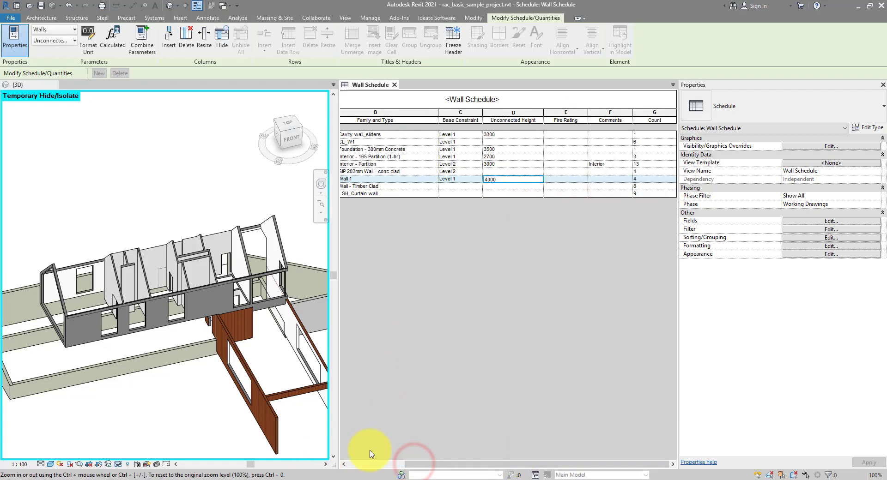
click(538, 142)
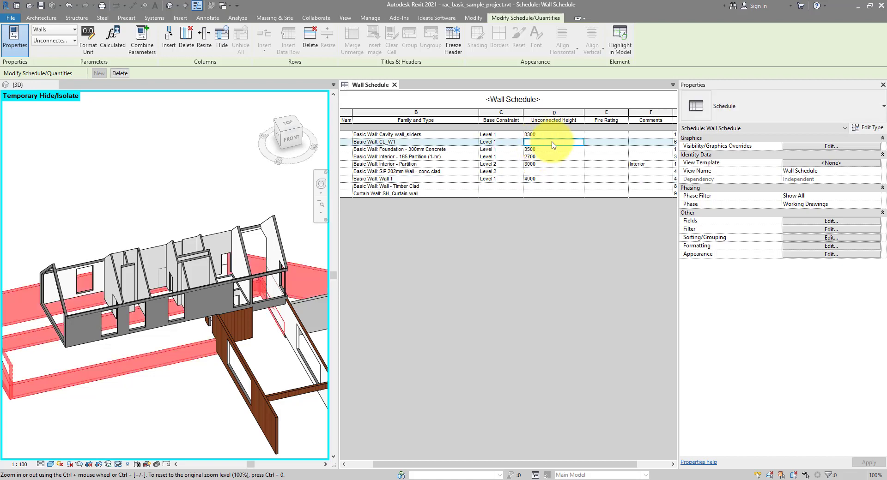
click(545, 180)
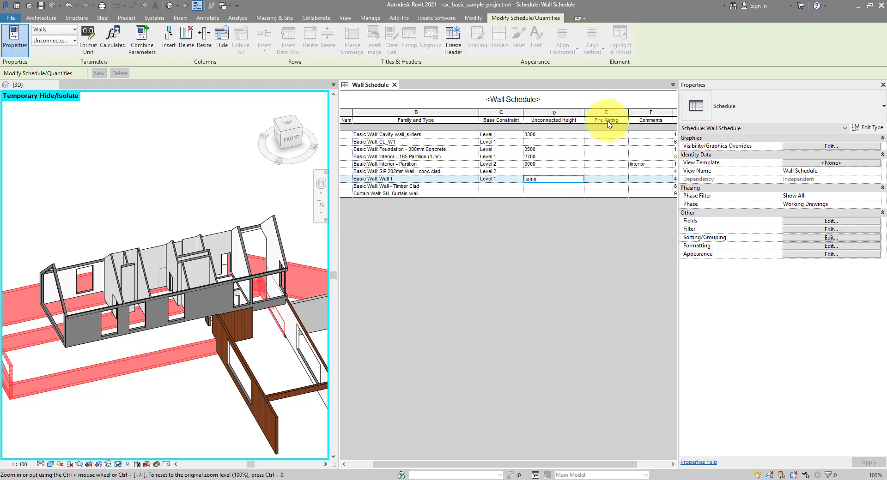
Turn on Itemize every instance in the schedule's Sorting/Grouping settings.
click(796, 225)
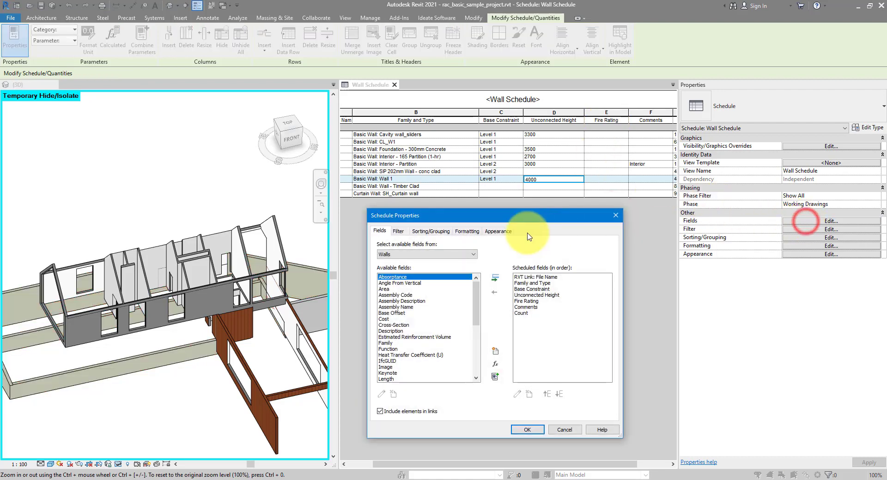
click(438, 234)
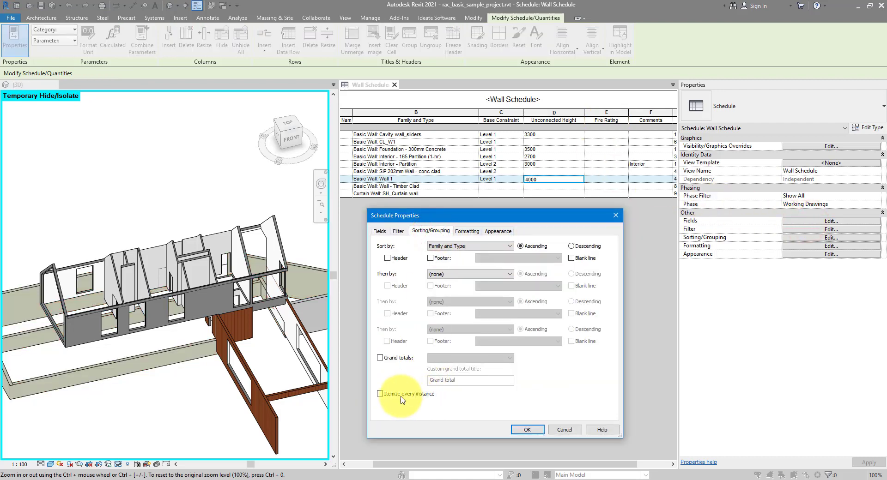
click(395, 395)
click(527, 429)
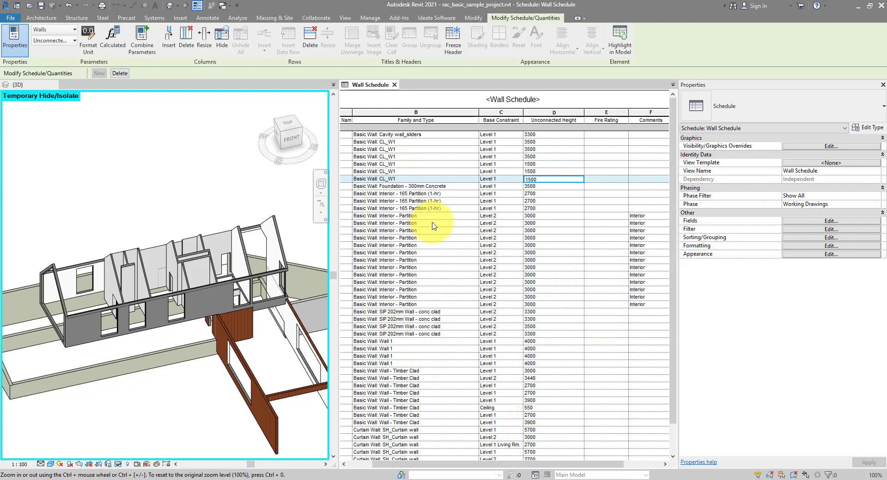
Enter a Fire Rating of 25 for the Interior - Partition walls and accept applying it to all.
click(601, 216)
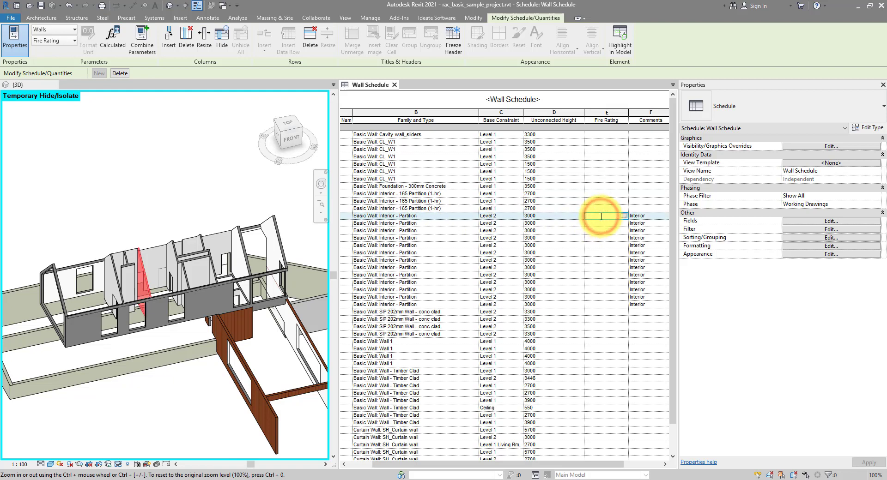
text(250)
key(BackSpace)
key(Return)
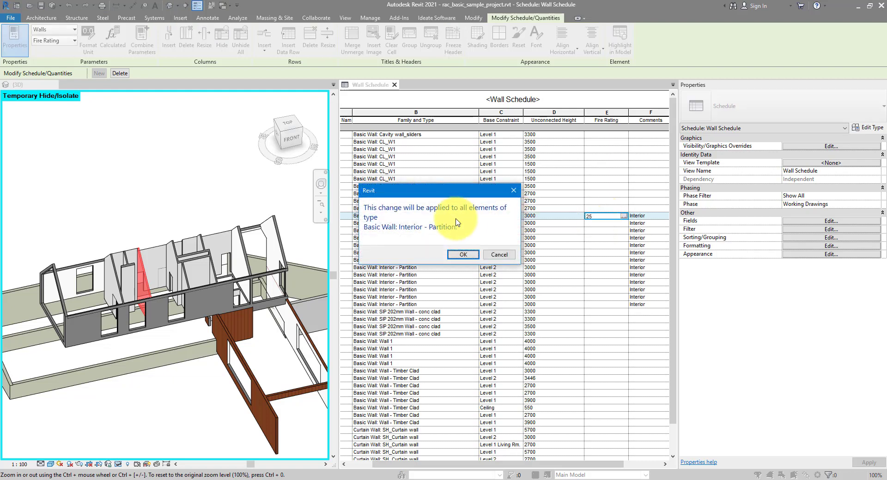
click(462, 255)
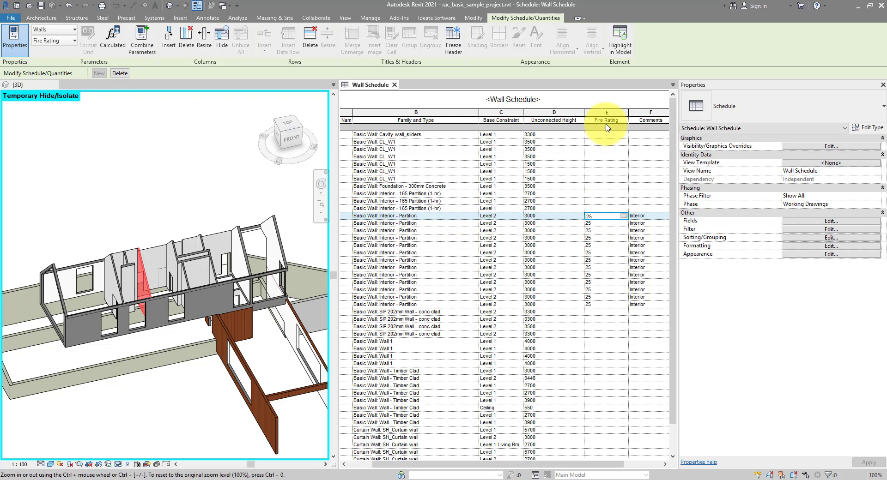
drag(463, 218, 589, 302)
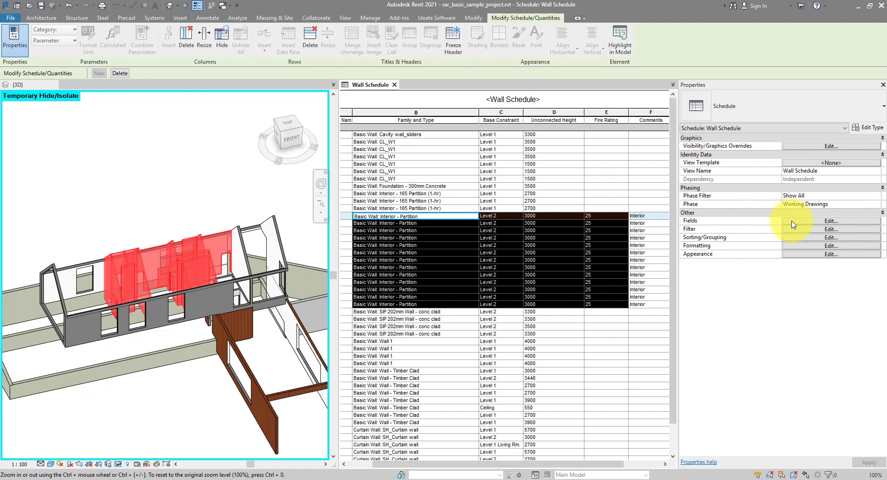
click(604, 217)
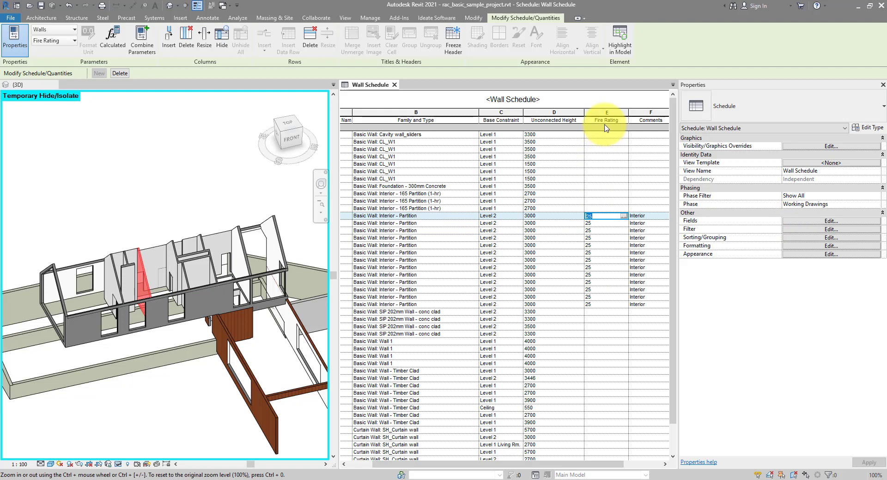
Uncheck Itemize every instance in Sorting/Grouping so each wall type has one row.
click(798, 221)
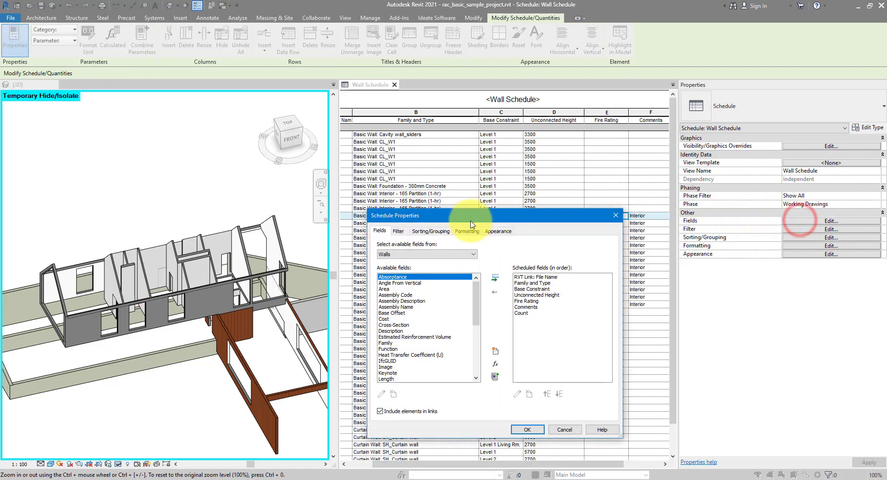
click(429, 231)
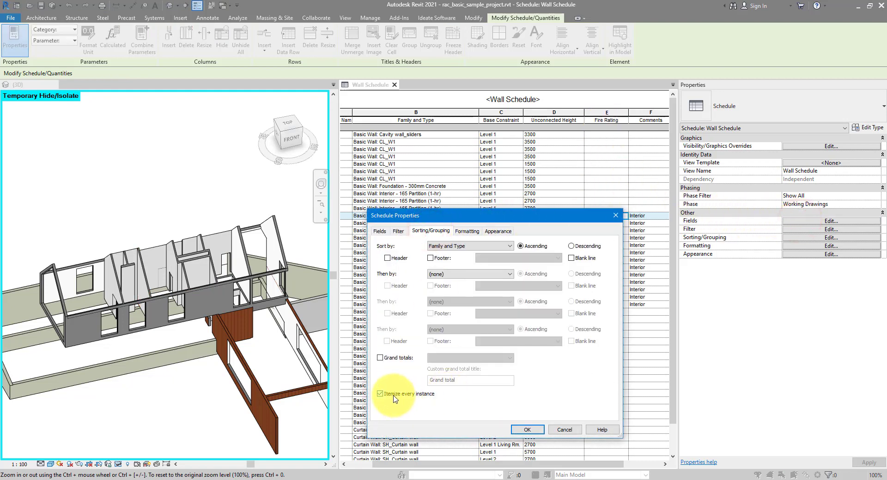
click(410, 395)
click(521, 428)
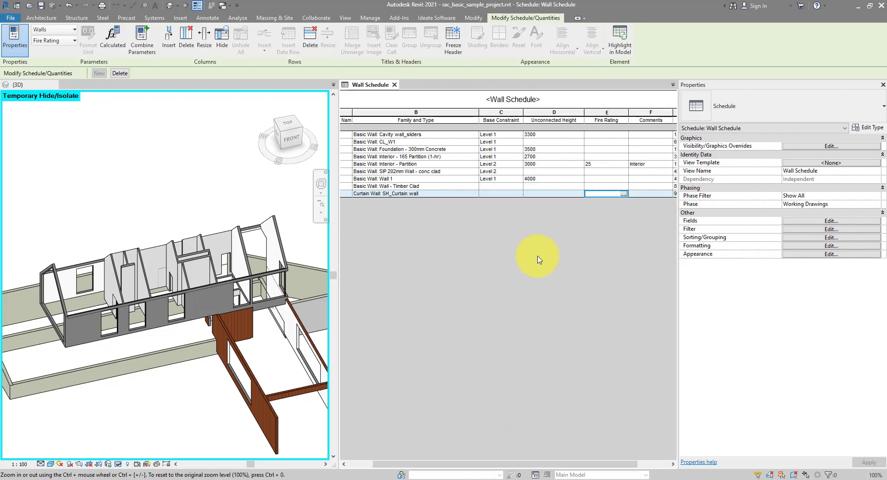